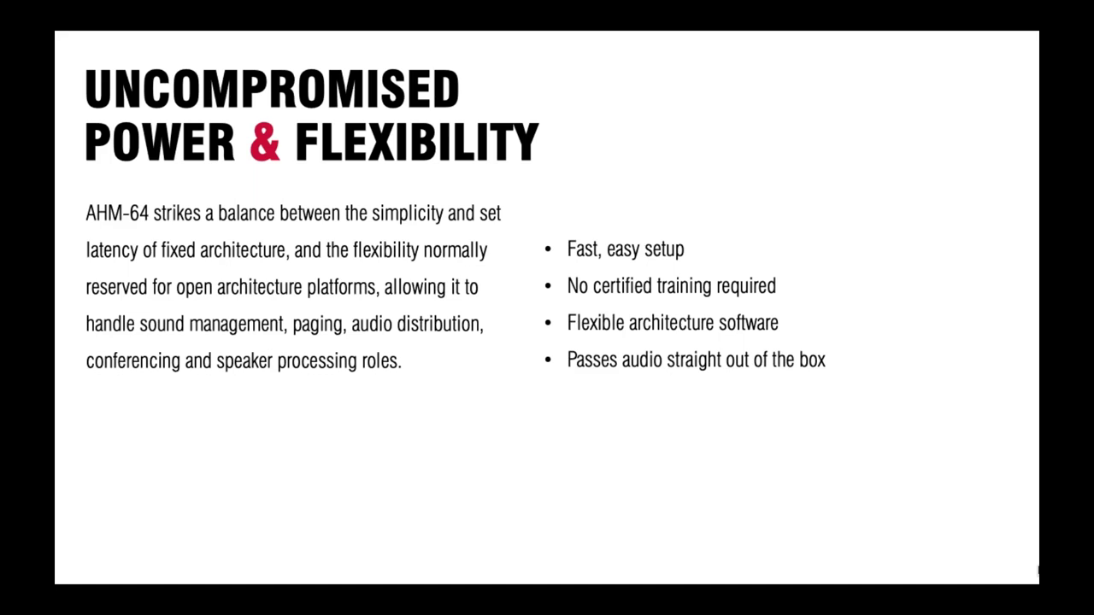
Switch to AHM System Manager and connect to the recent AHM-64 unit as Admin.
key(super+Tab)
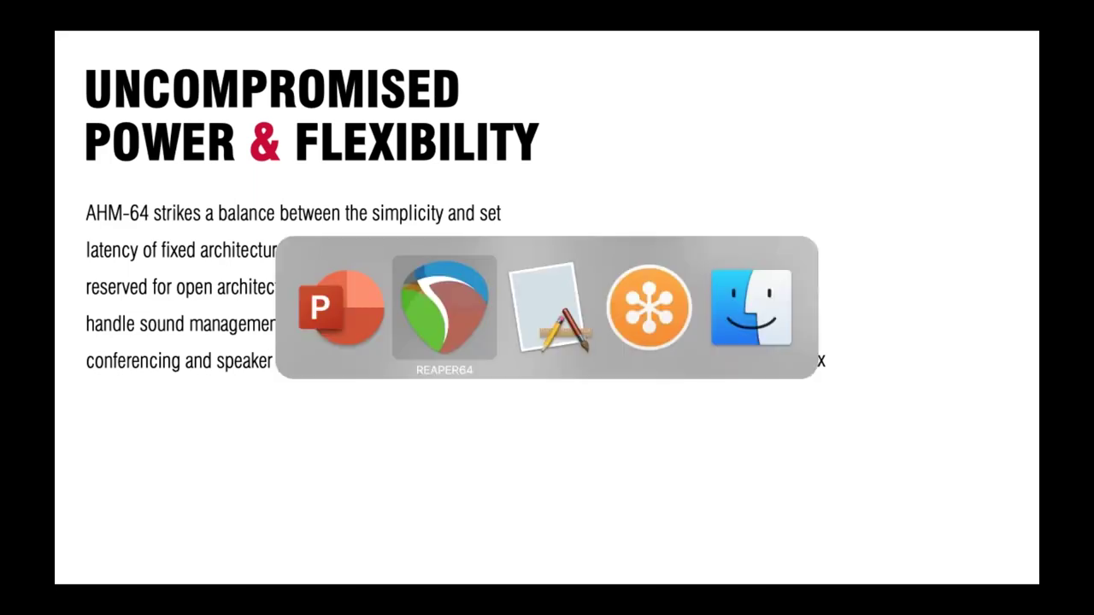
key(super+Tab)
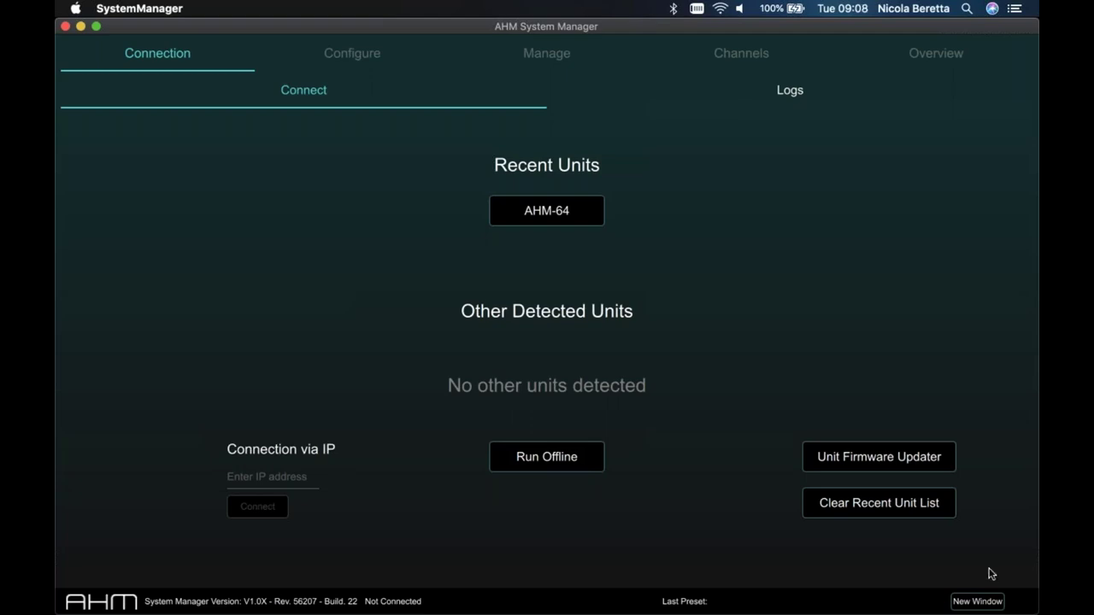
click(571, 198)
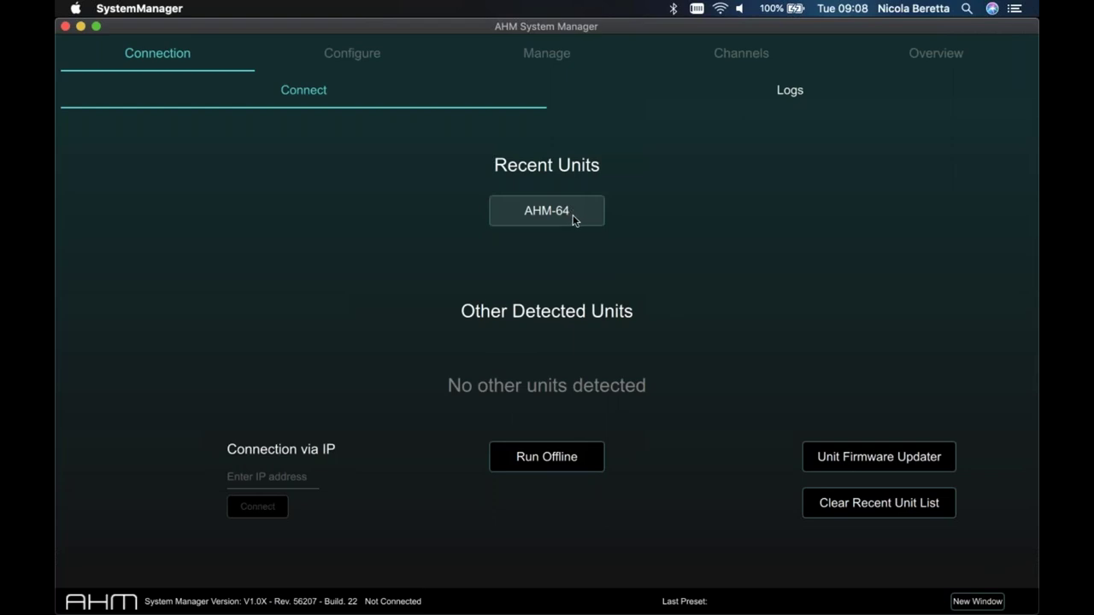
click(572, 215)
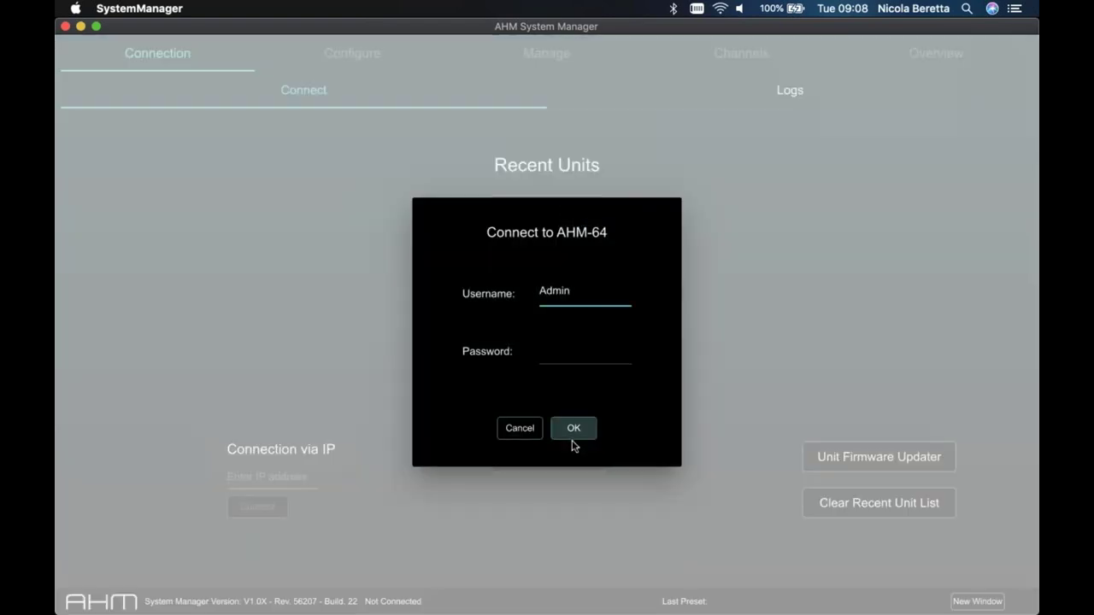
click(576, 438)
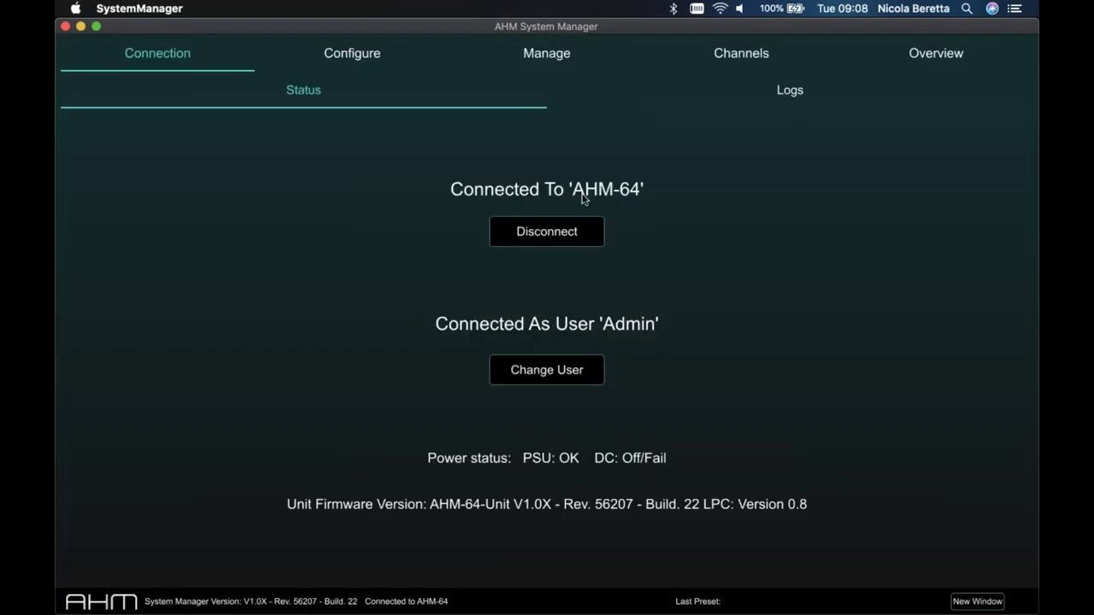
Open the input channel overview and look through the processing chains of the microphone, wireless and music inputs.
click(752, 61)
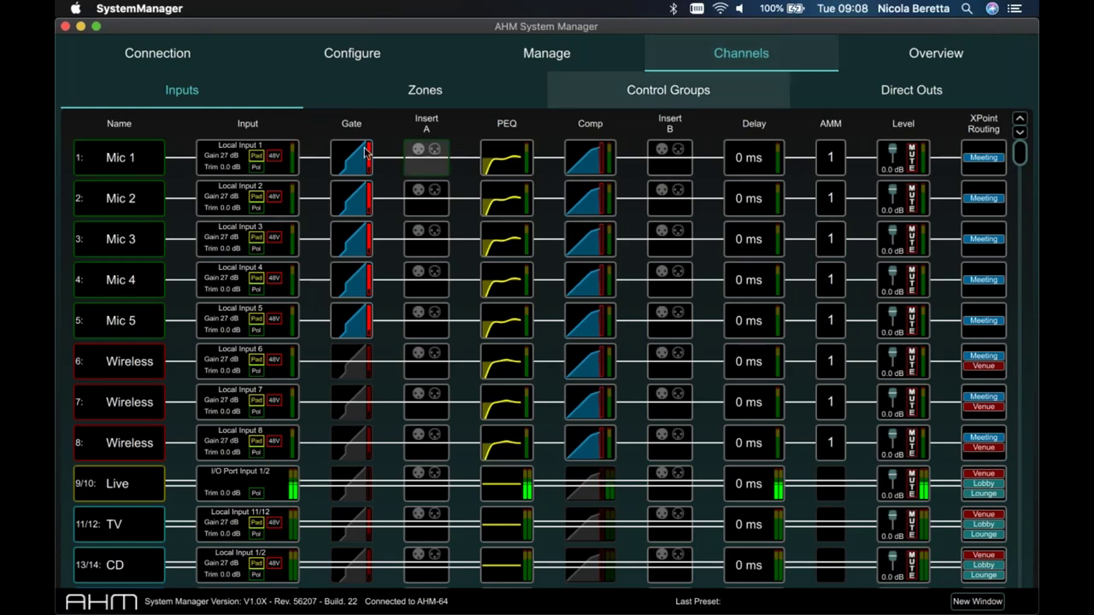
click(349, 371)
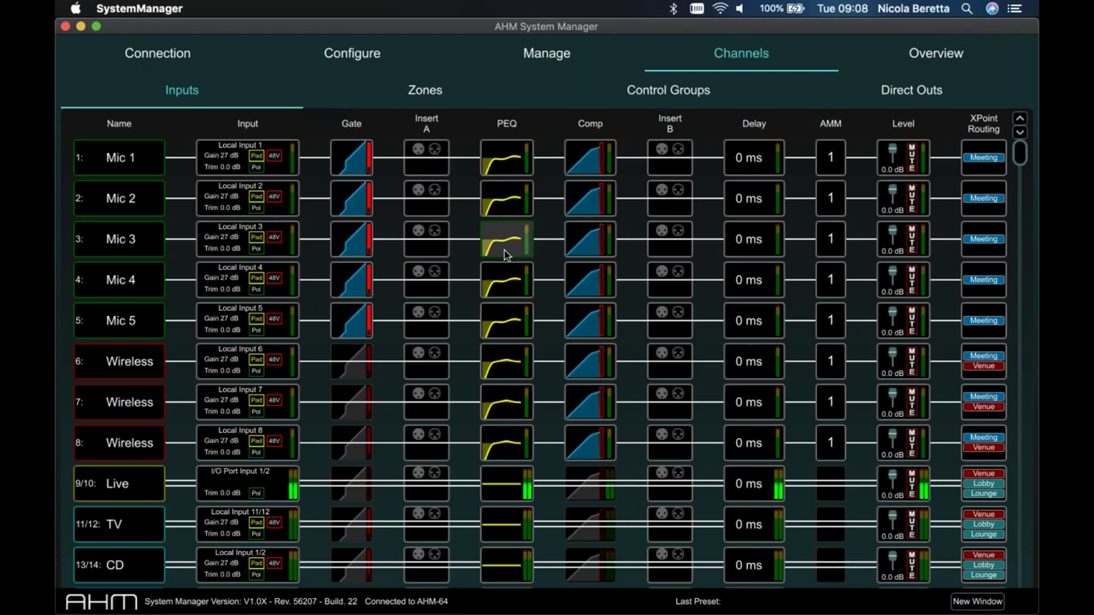
scroll(139, 320, down, 1)
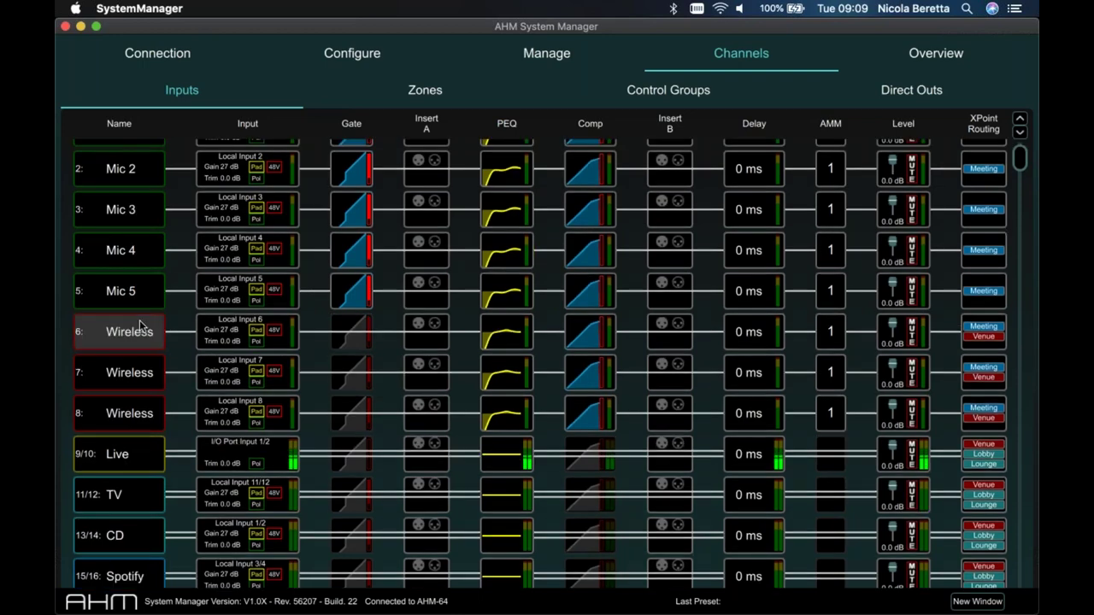
scroll(140, 319, down, 3)
scroll(141, 325, up, 4)
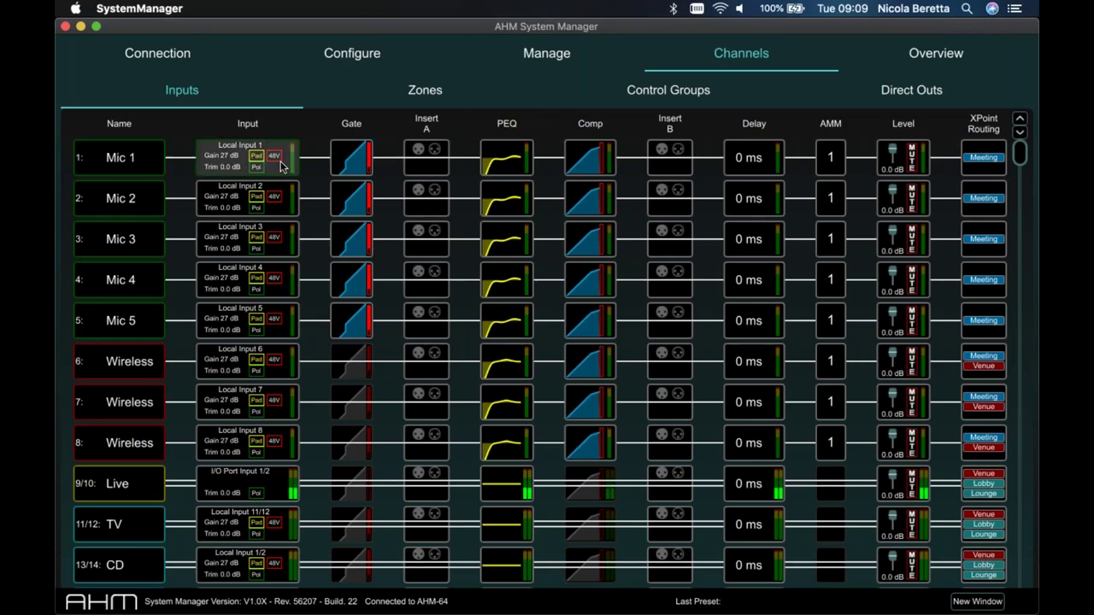
Try Ducker mode on Mic 1's gate and switch it back to Gate mode.
click(342, 158)
click(594, 245)
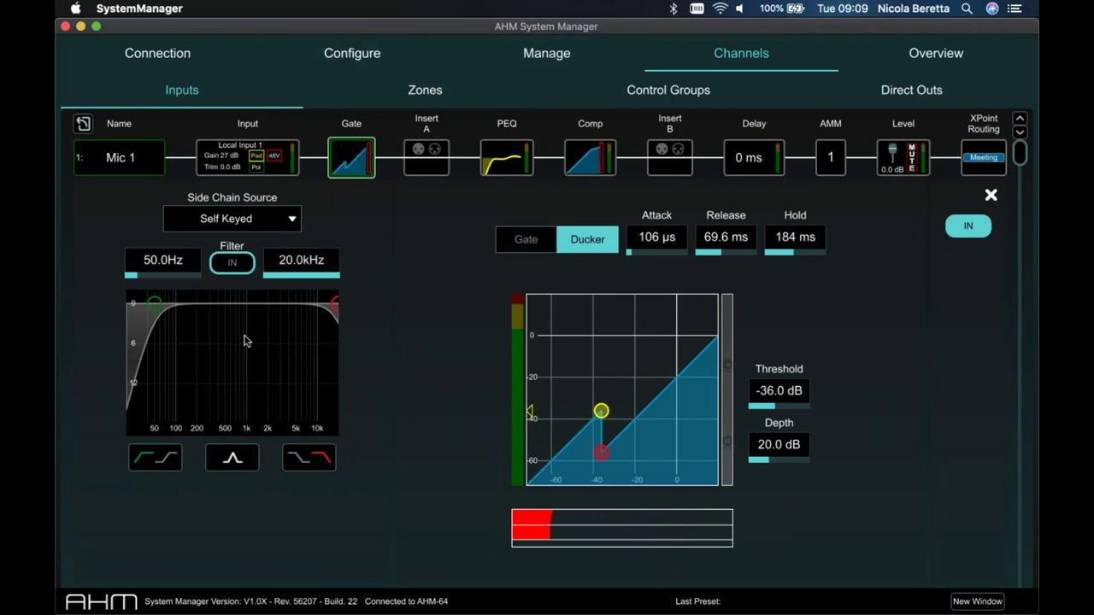
click(548, 246)
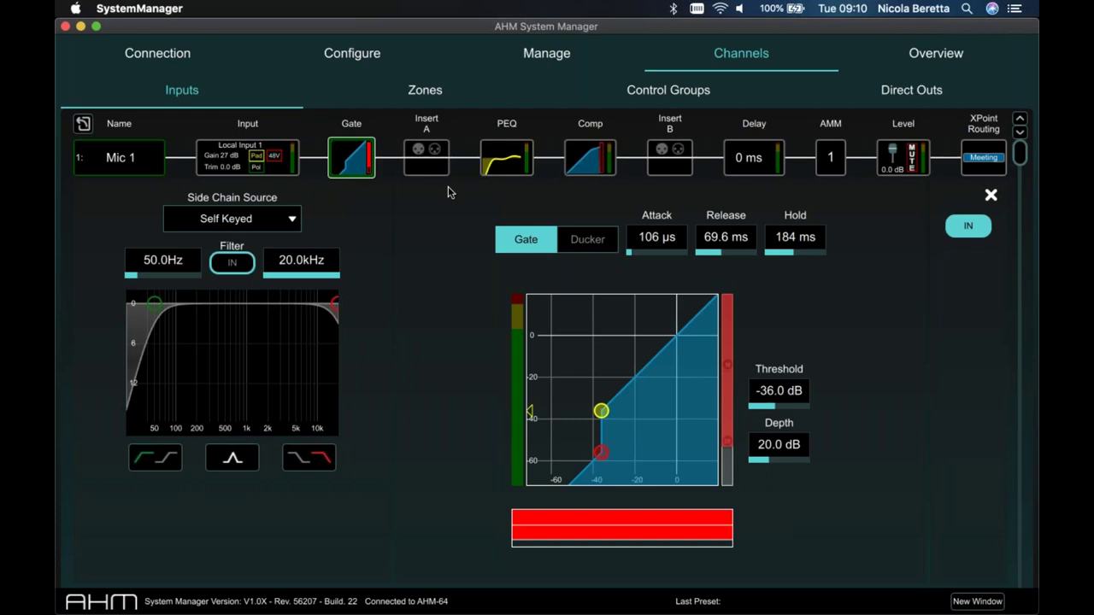
Examine the filter types available in Mic 1's PEQ and view the channel's compressor settings.
click(510, 162)
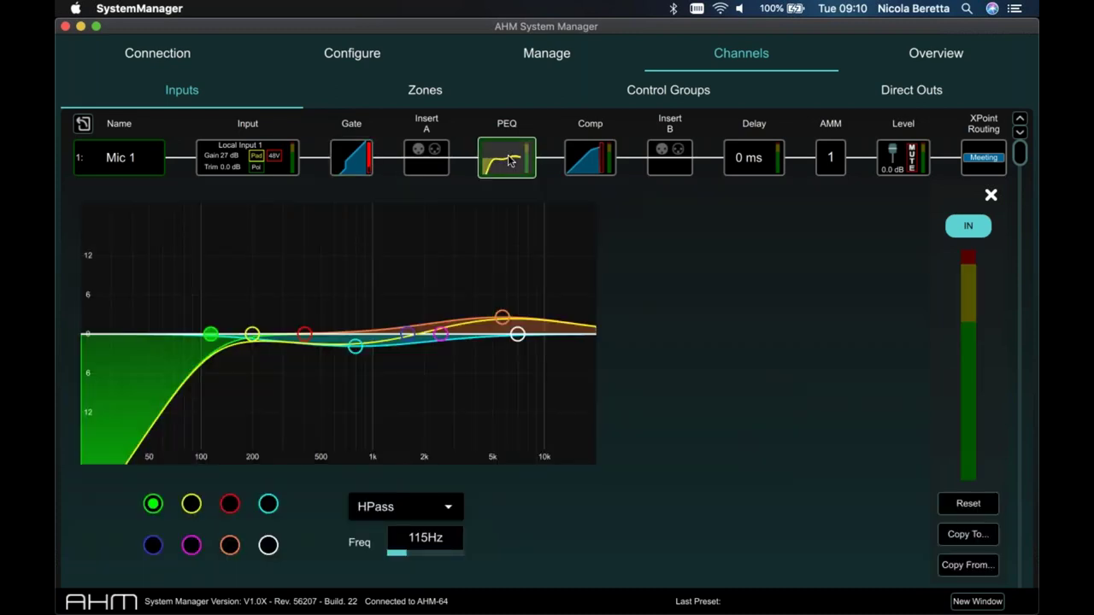
click(448, 511)
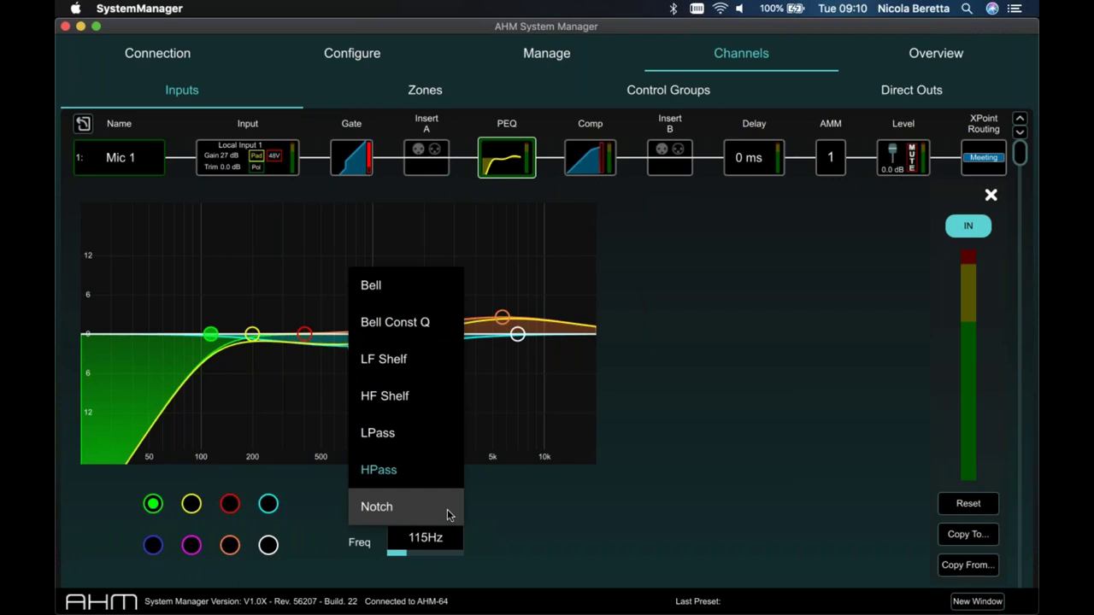
click(742, 353)
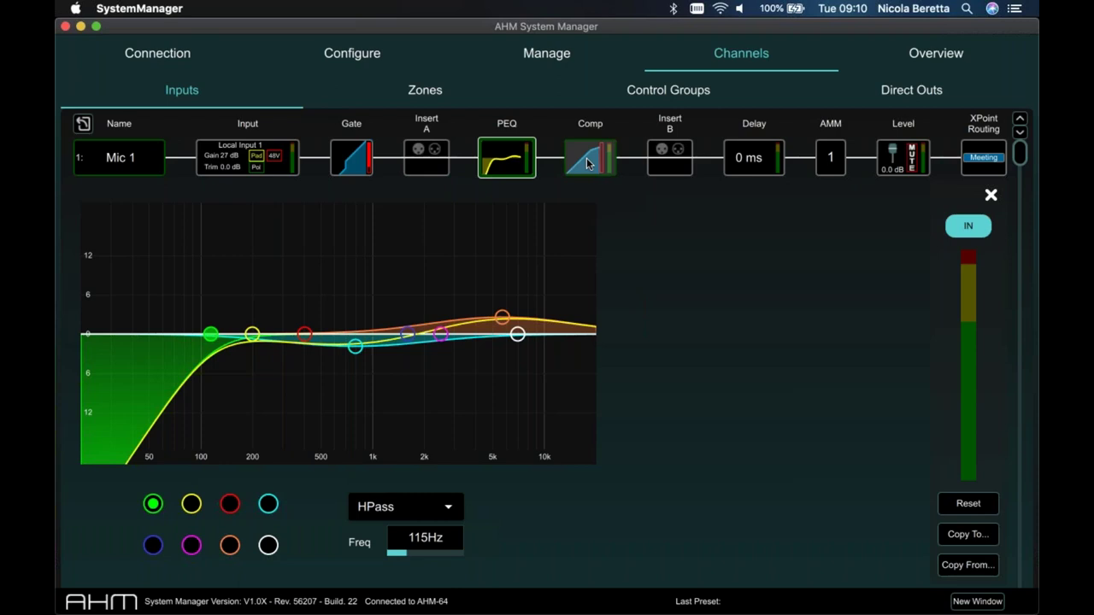
click(587, 164)
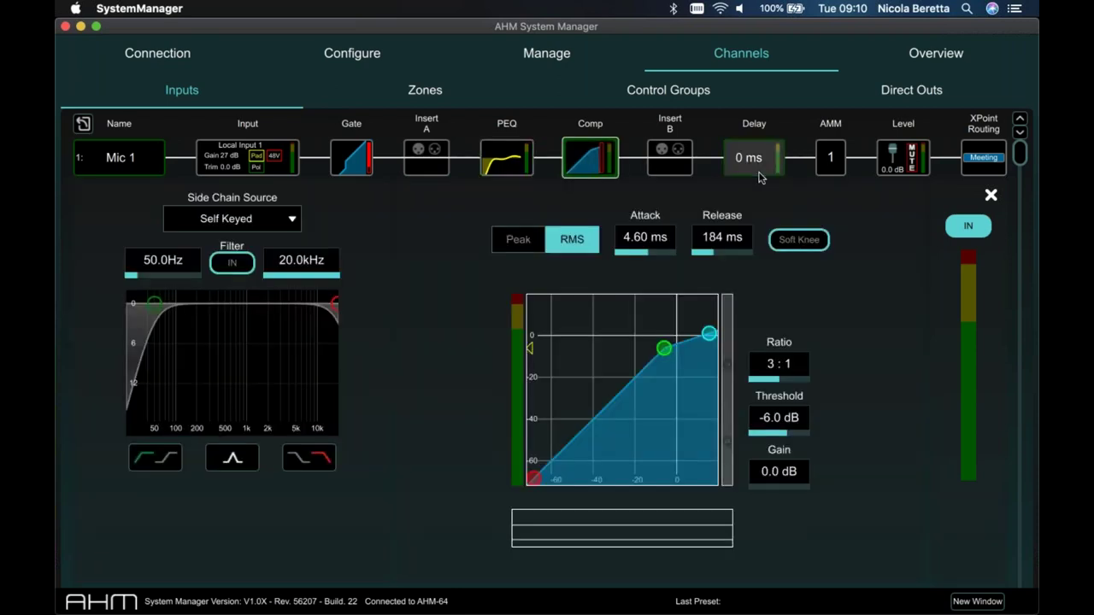
Set the number of AMMs to 8 in Mic 1's automatic mic mixer settings, keeping the mode at NOM.
click(831, 162)
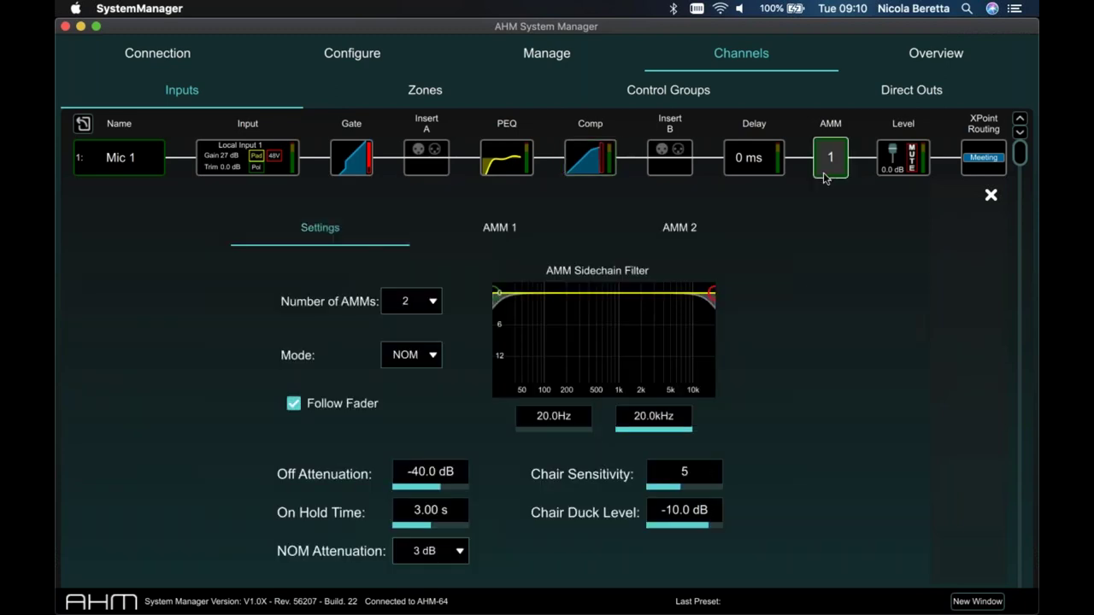
click(434, 305)
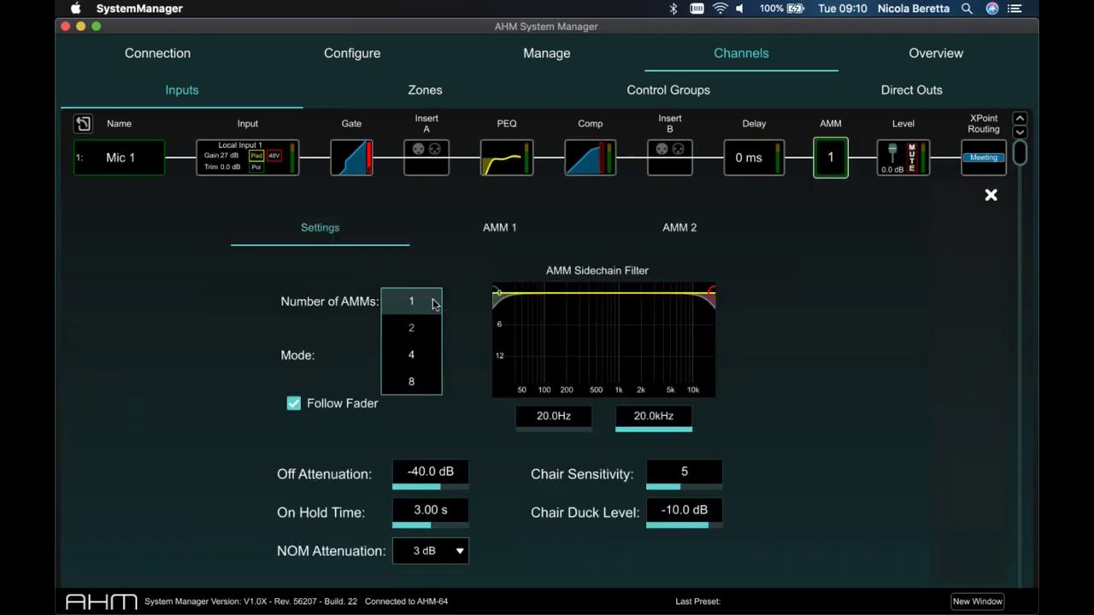
click(419, 382)
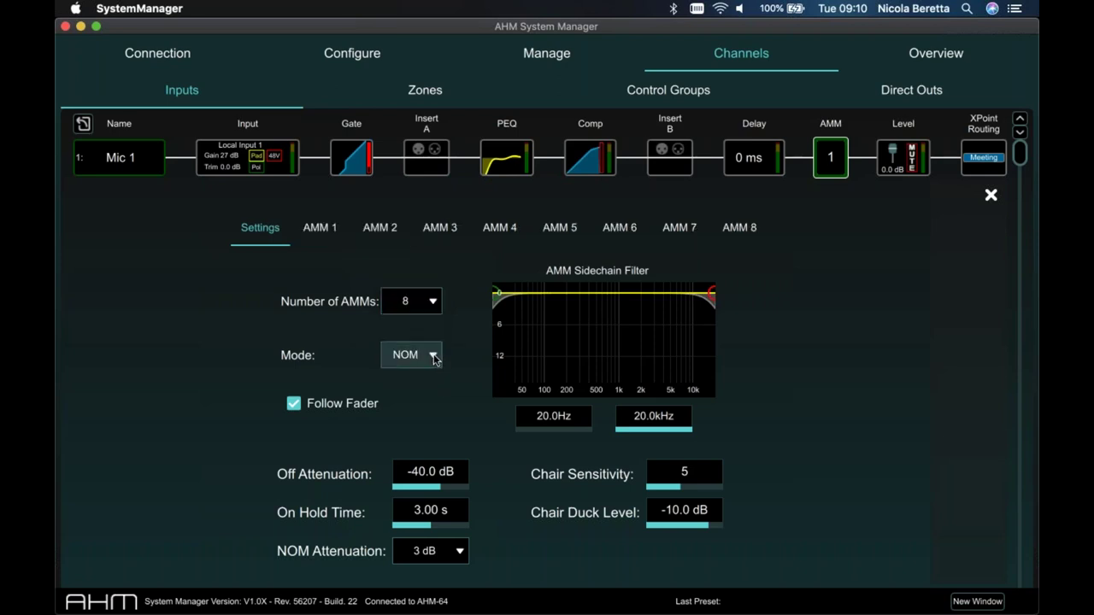
click(434, 359)
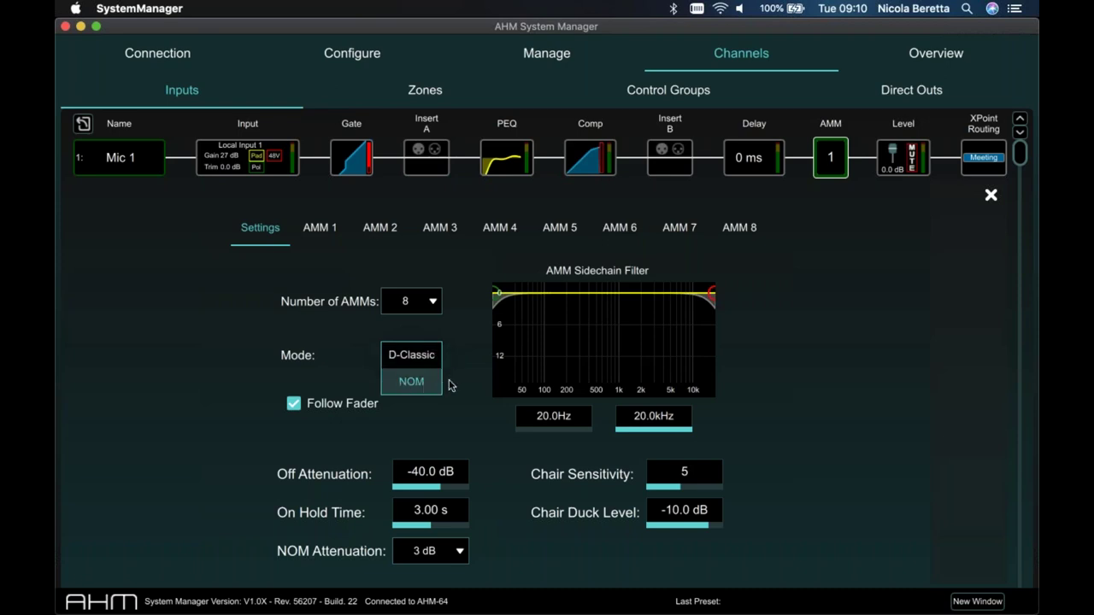
key(Return)
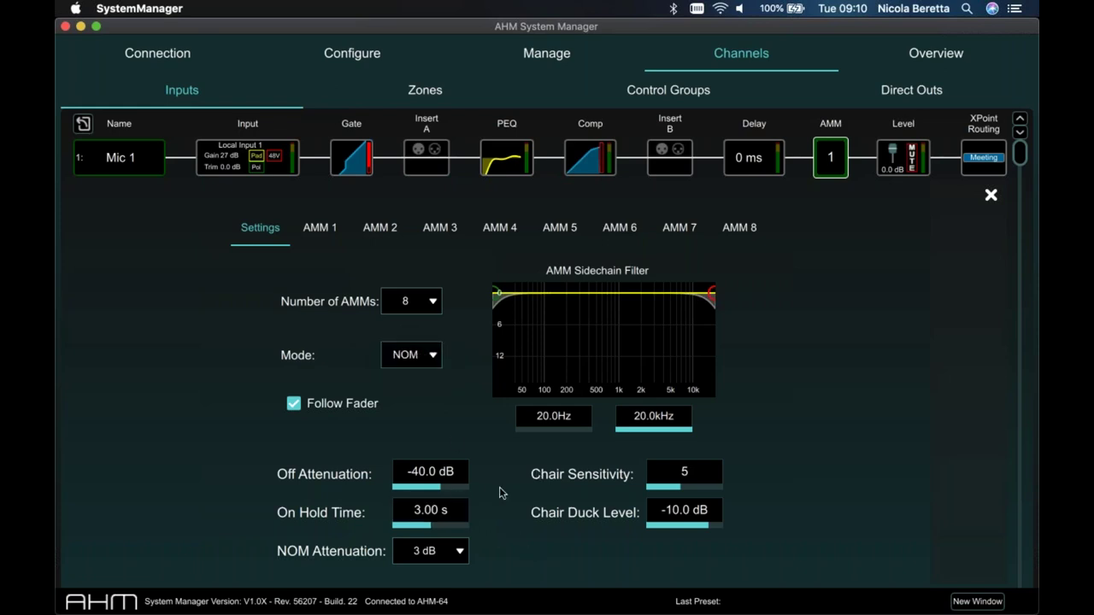
View the inputs assigned to AMM 1, return to the AMM settings, and close Mic 1's channel view.
click(327, 237)
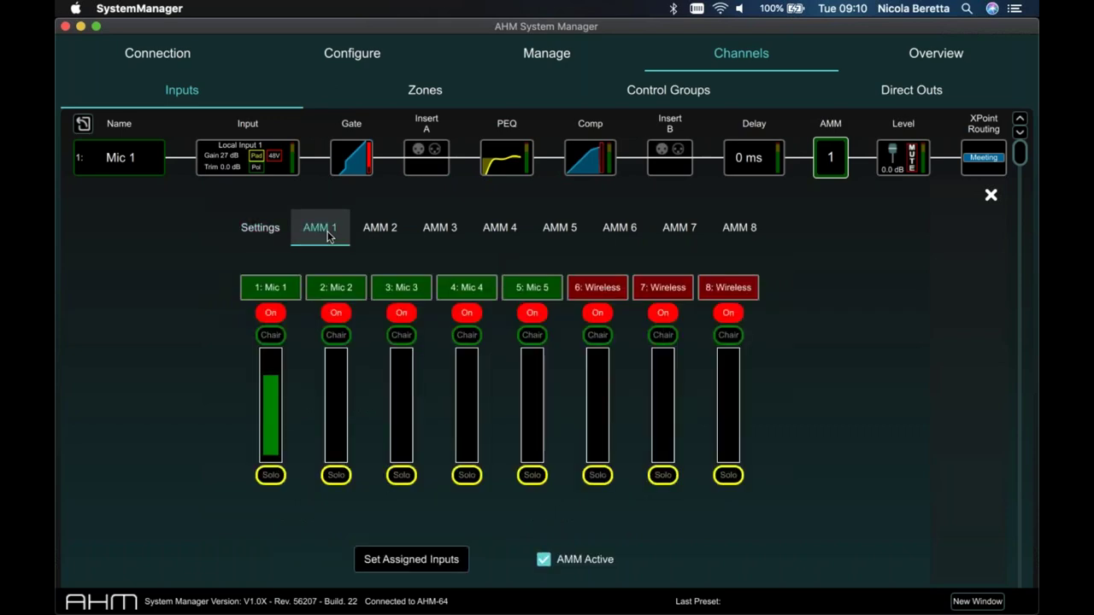
click(274, 237)
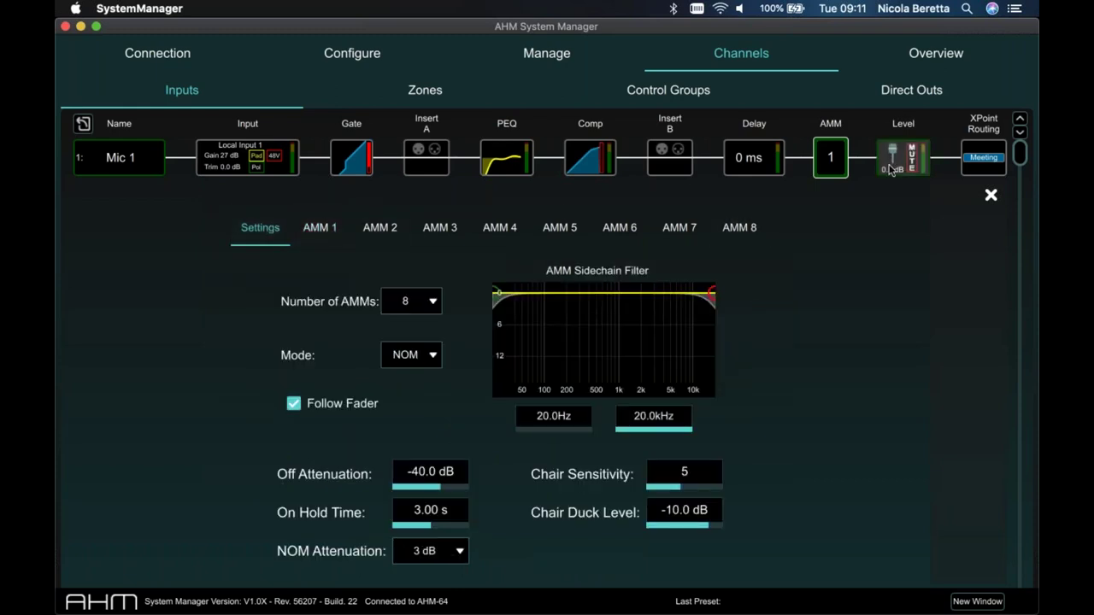
click(991, 198)
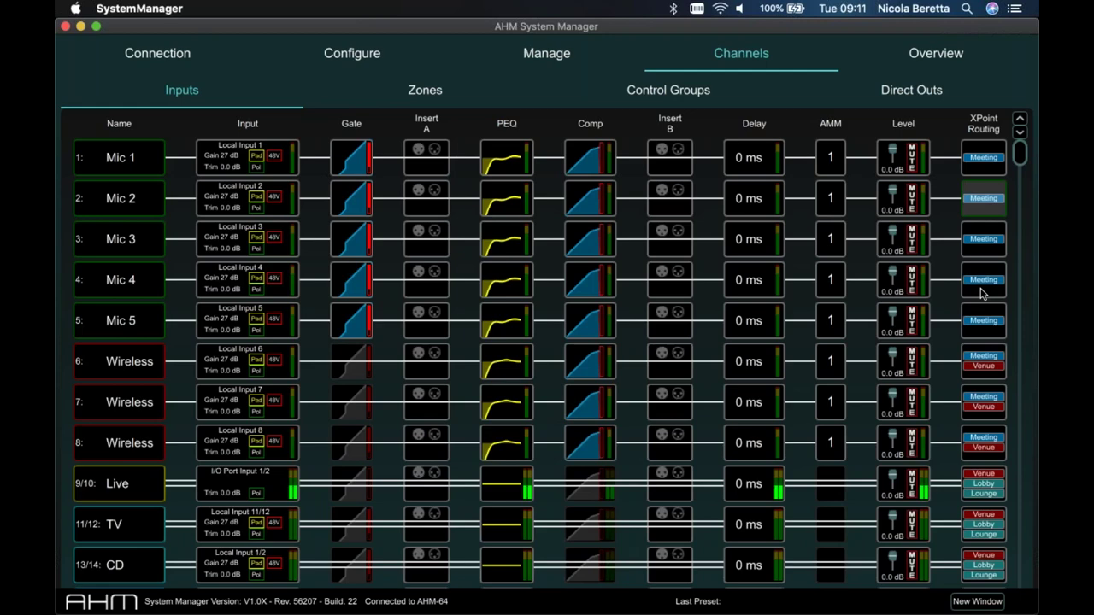
Review the crosspoint levels and zone routing of Wireless input 6, leaving its Meeting and Venue assignments as they are.
click(989, 368)
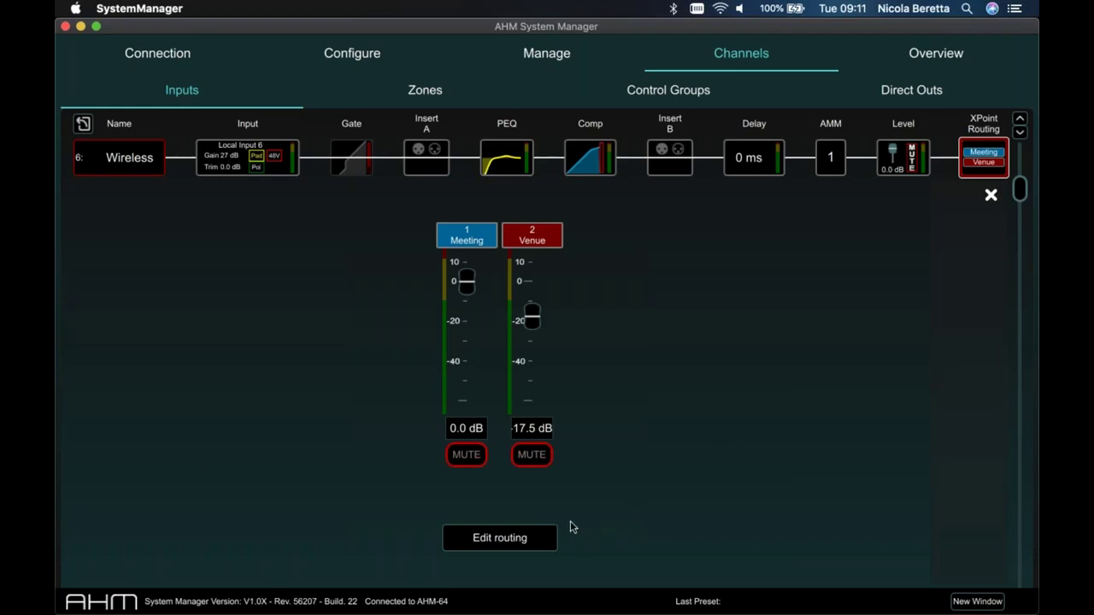
click(502, 541)
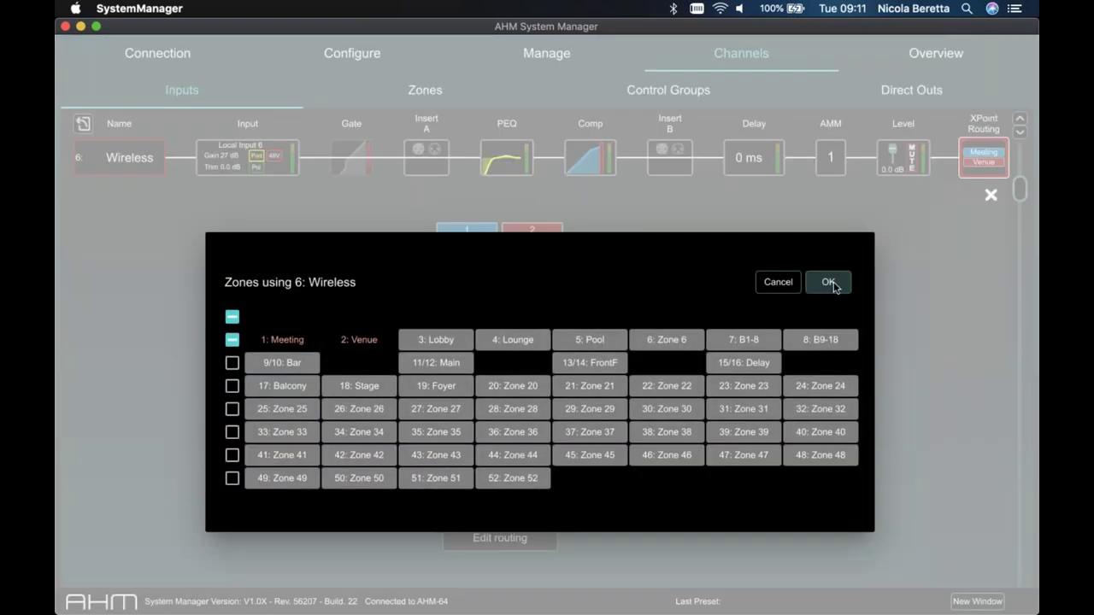
click(828, 283)
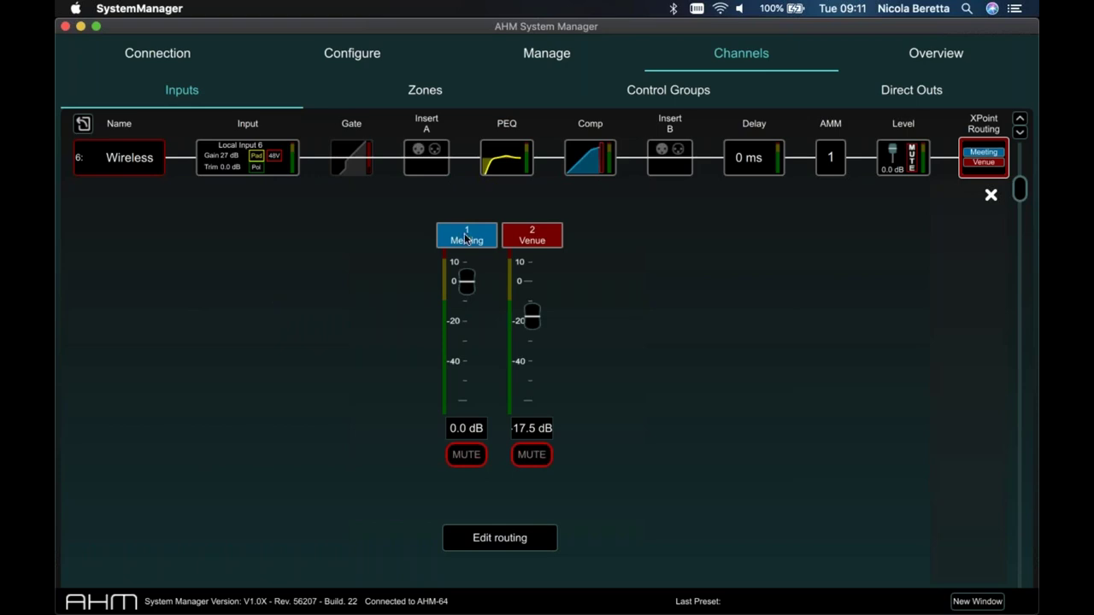
click(991, 196)
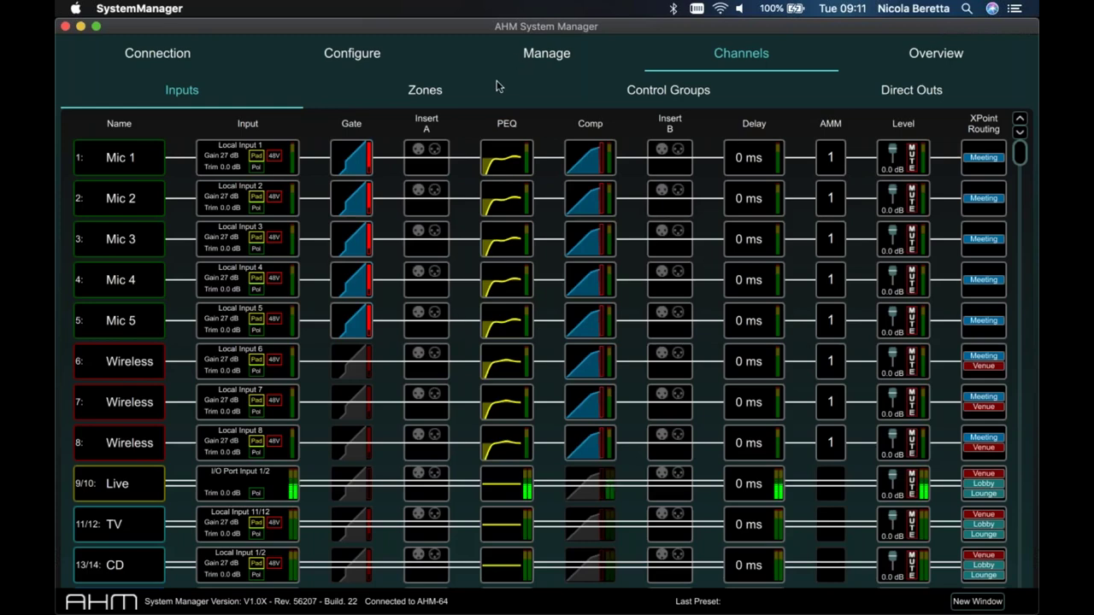
Browse the zone channel overview and examine the Lobby zone's source selector.
click(438, 96)
scroll(129, 243, down, 2)
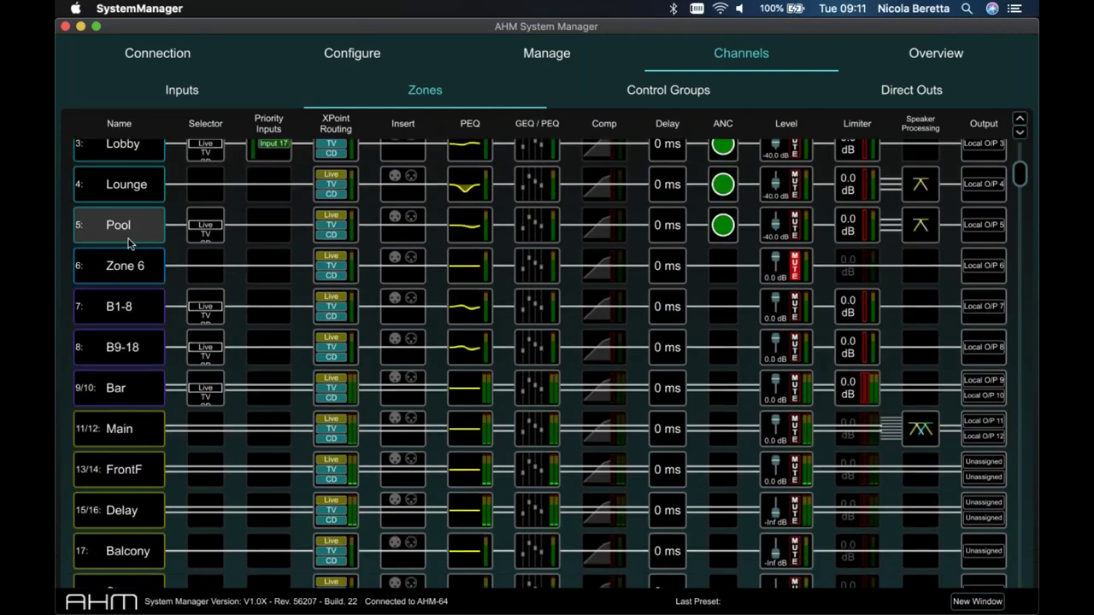
scroll(128, 244, down, 2)
scroll(158, 220, up, 5)
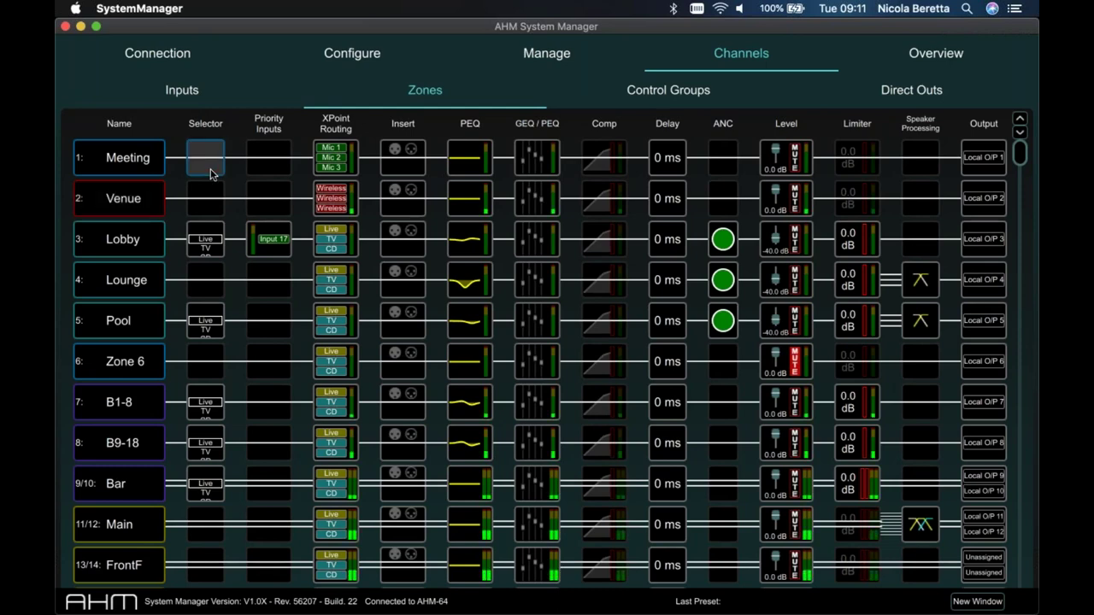
click(212, 254)
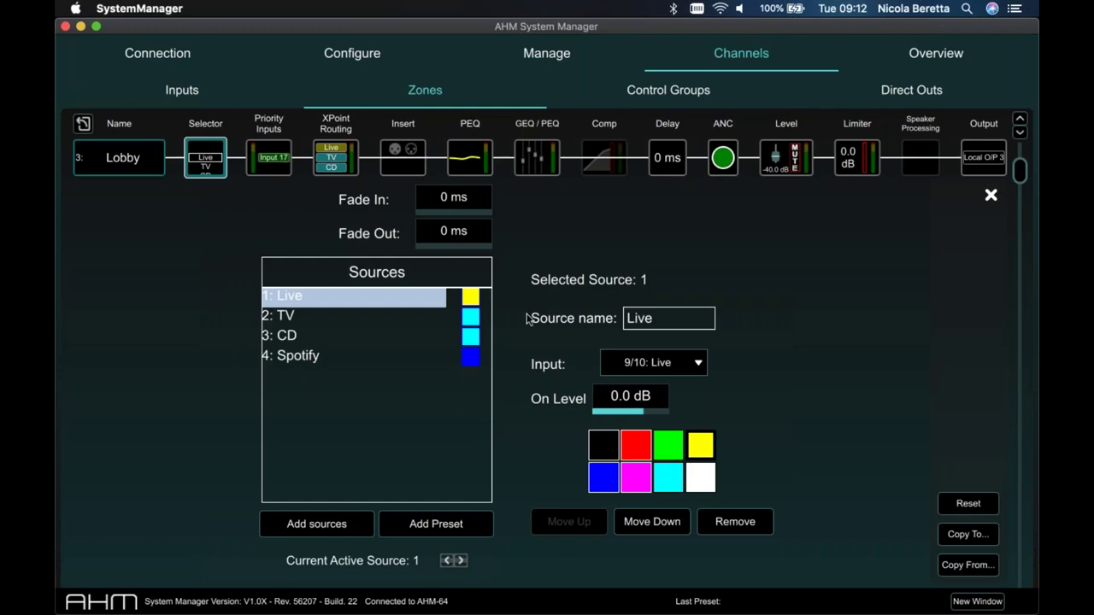
click(483, 210)
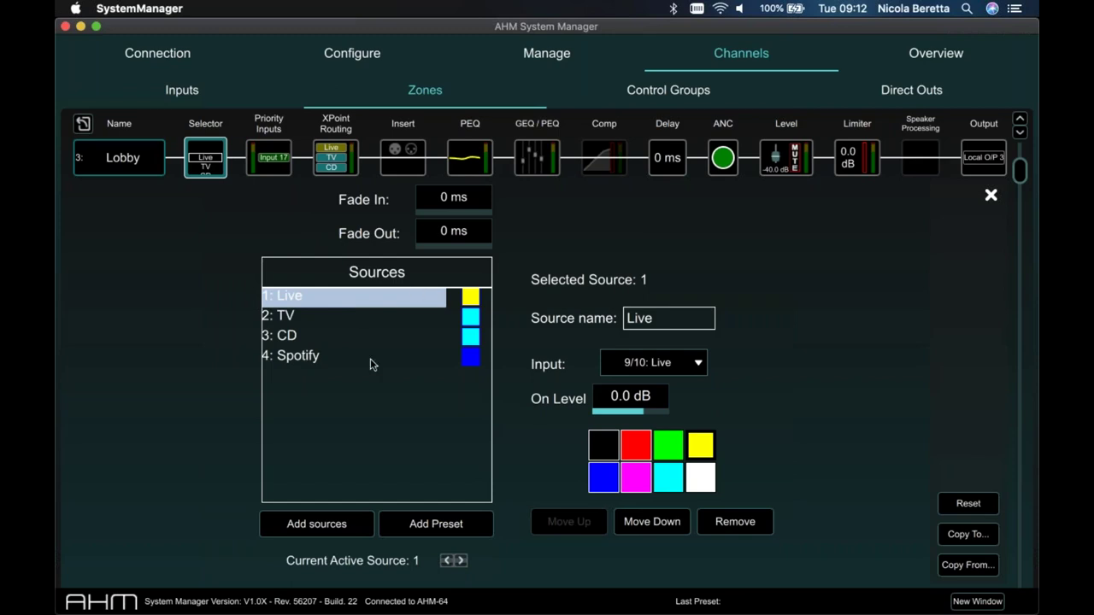
Review the configuration of the Lobby zone's Priority Input 1 and open the zone's PEQ.
click(272, 160)
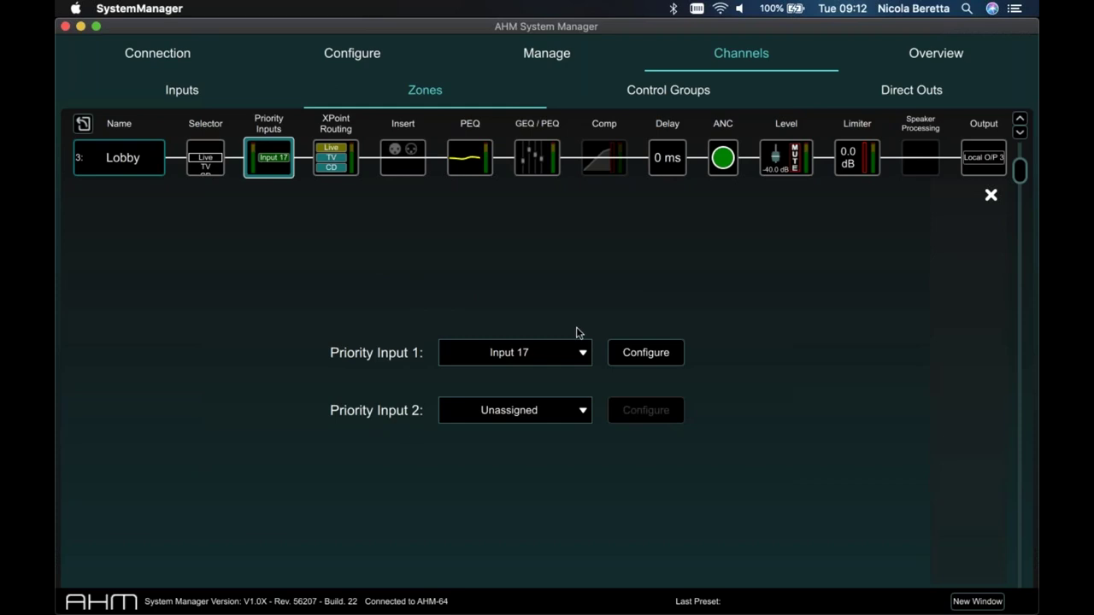
click(630, 353)
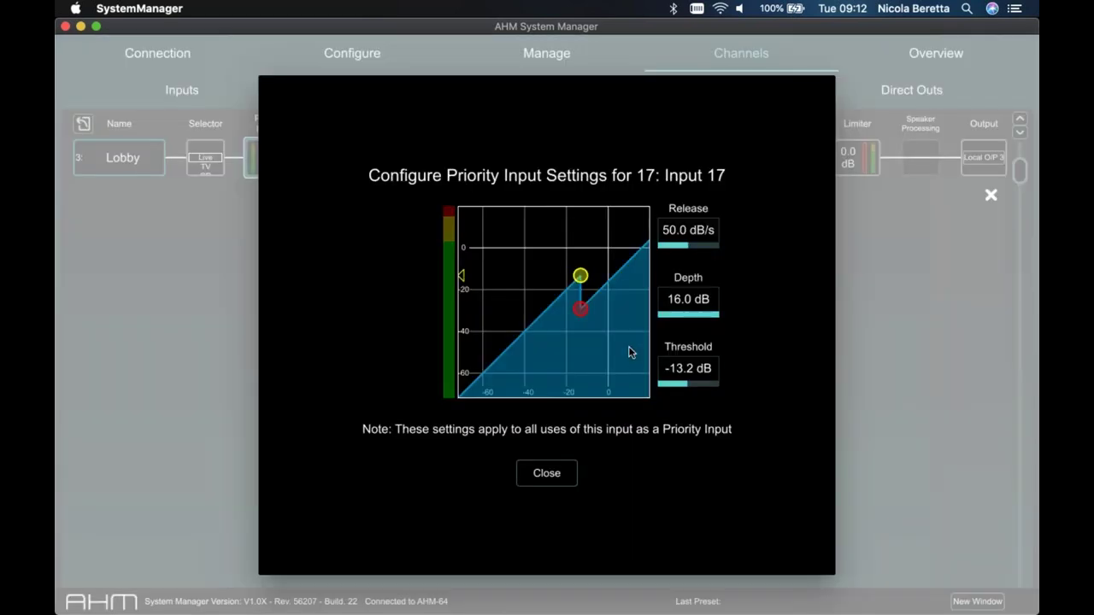
click(562, 465)
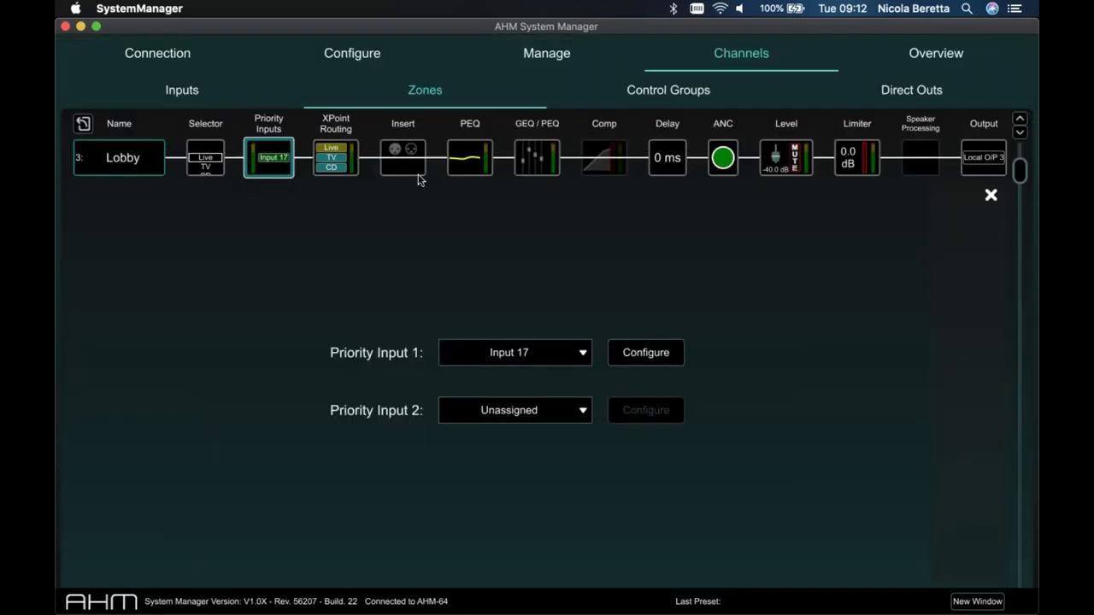
click(475, 174)
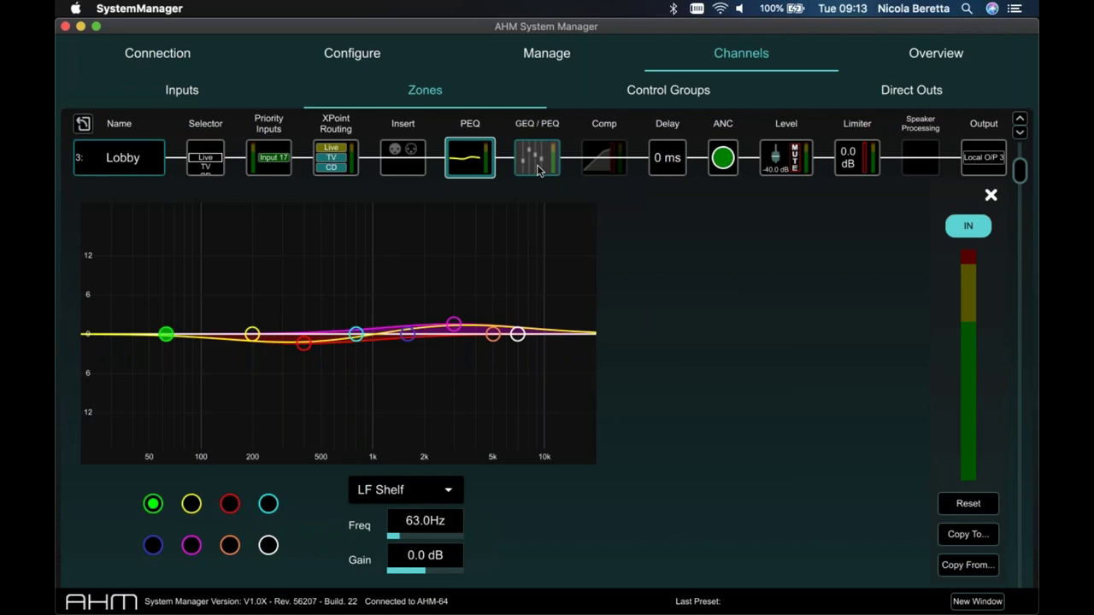
Switch the Lobby zone's GEQ/PEQ processing block to PEQ.
click(539, 169)
click(156, 195)
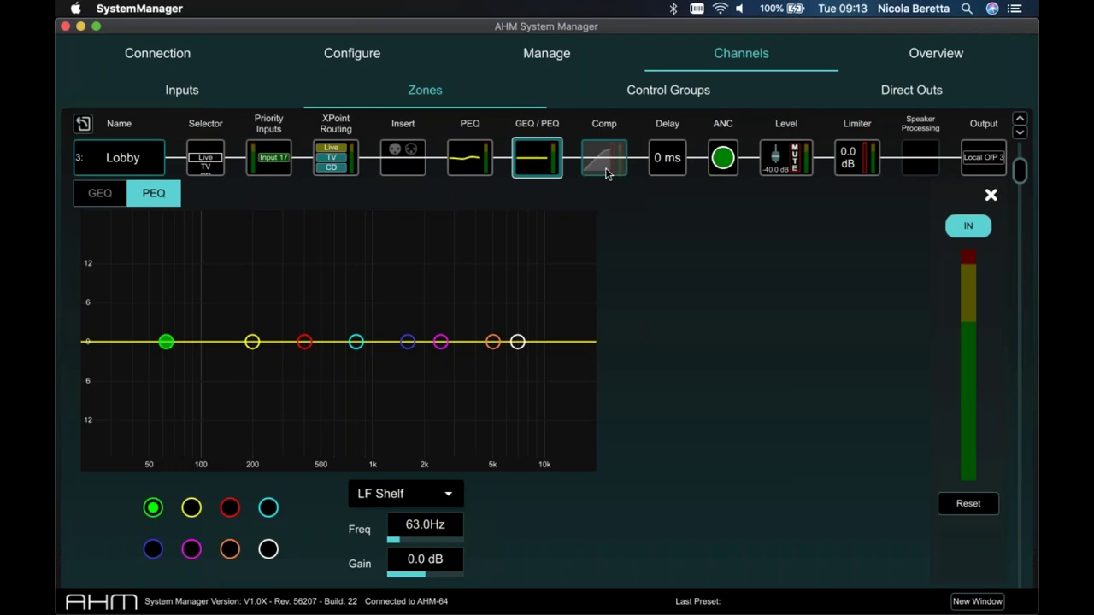
Review the Lobby zone's ambient noise compensation and limiter settings, and return to the zone overview.
click(723, 161)
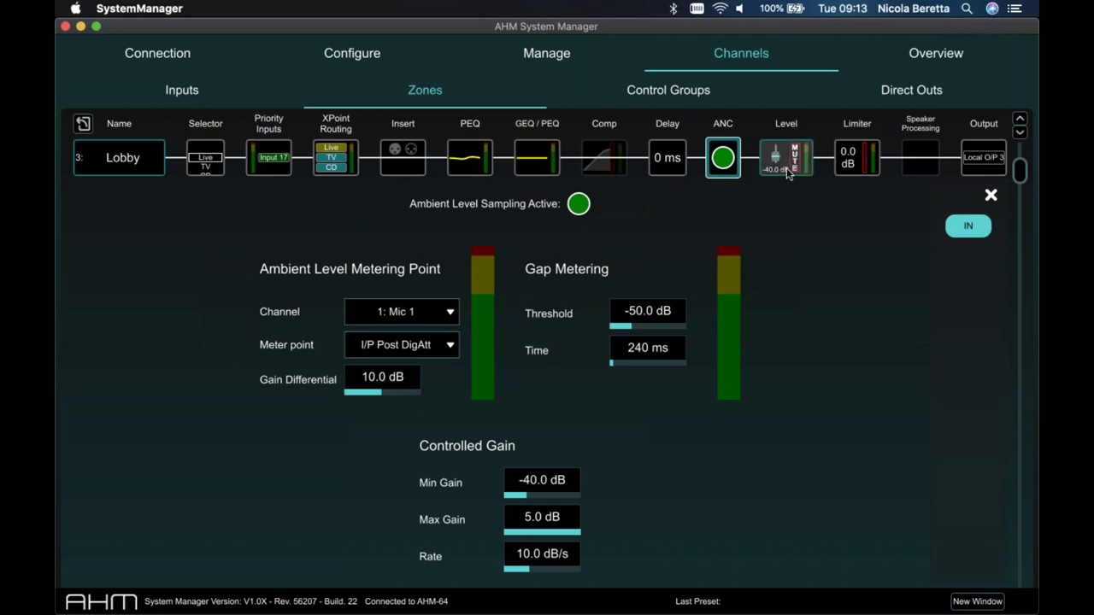
click(858, 163)
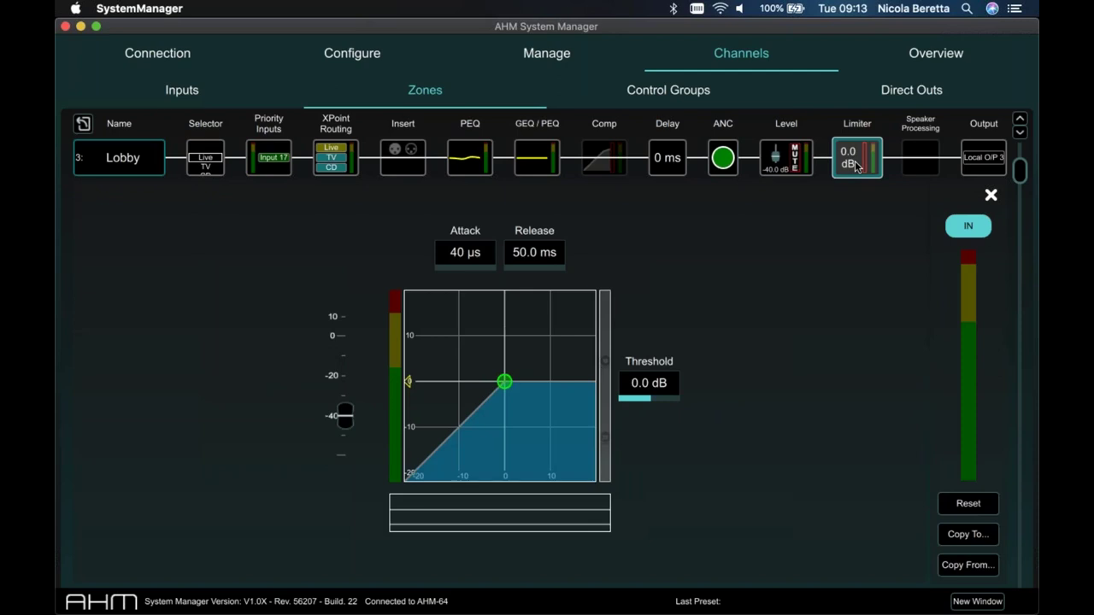
click(990, 195)
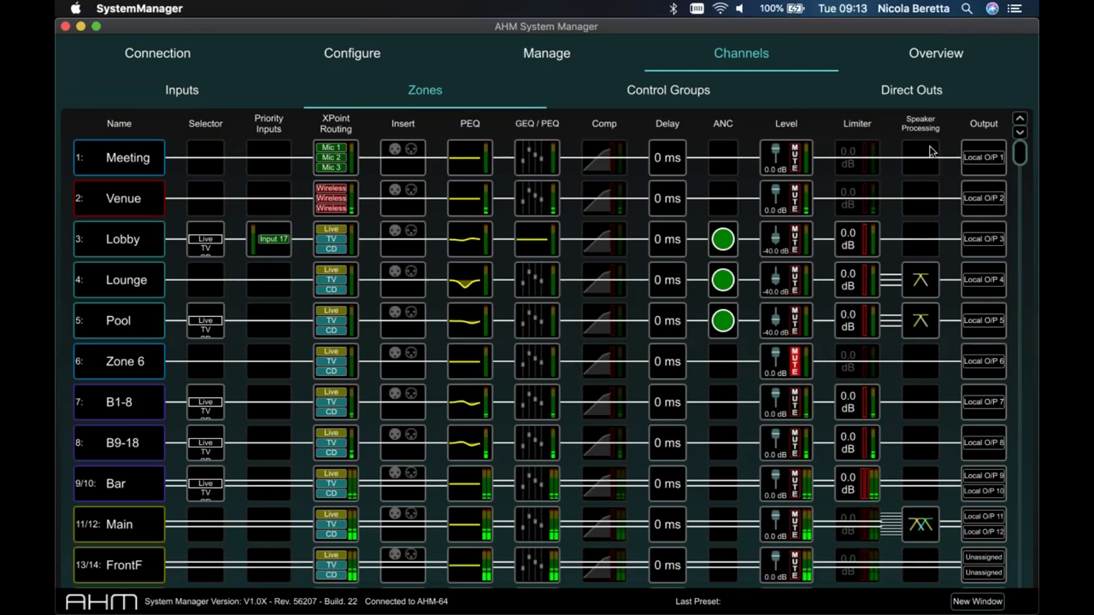
Examine the Main zone's speaker processing, the Low band's high slope options, and the zone's output assignments.
click(921, 524)
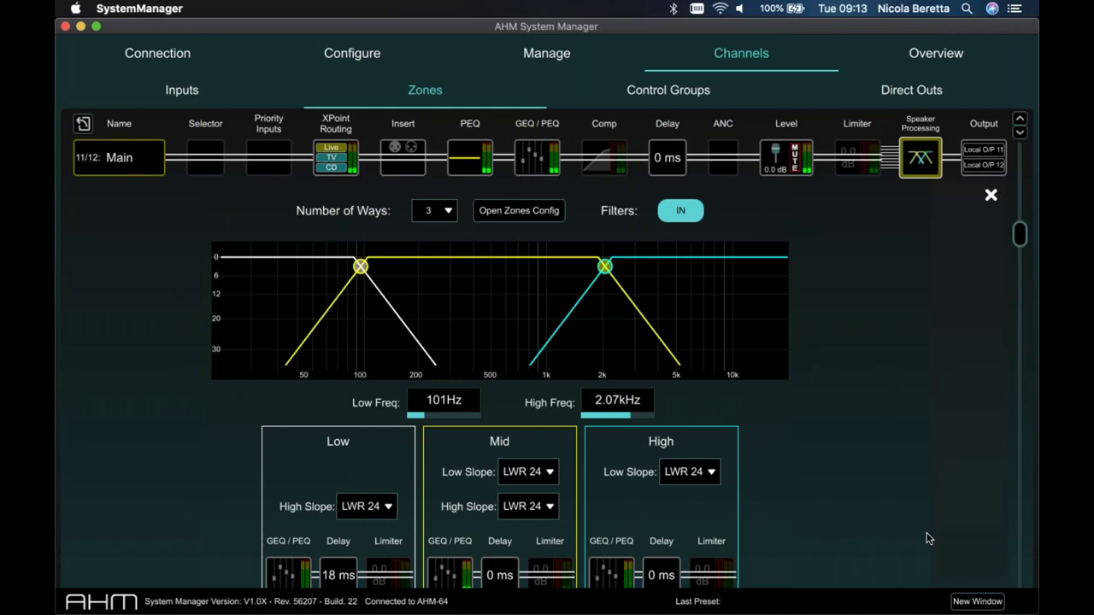
click(389, 508)
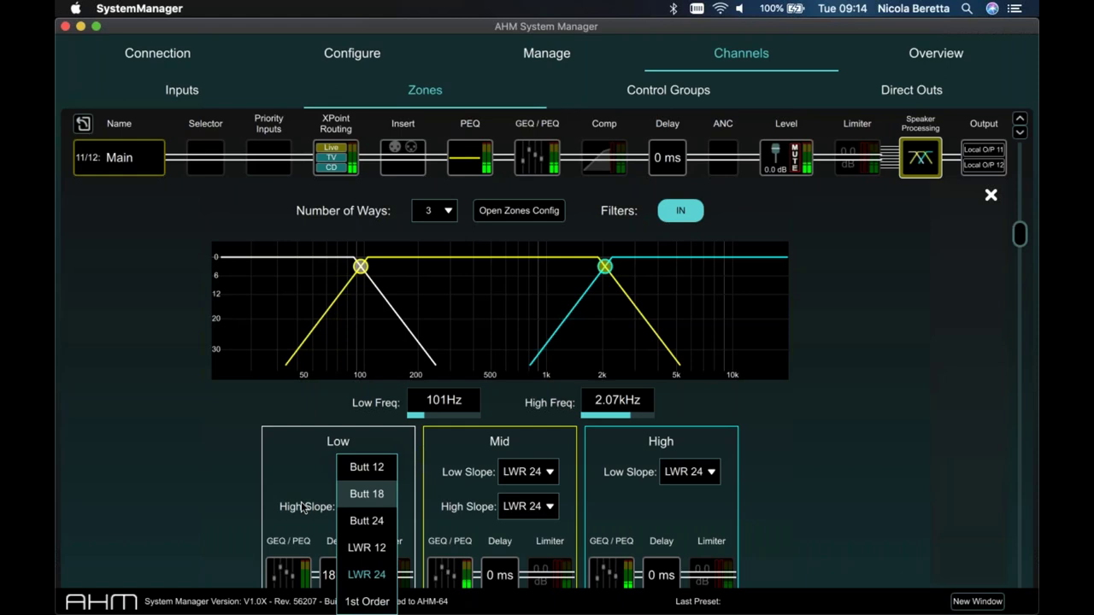
click(256, 505)
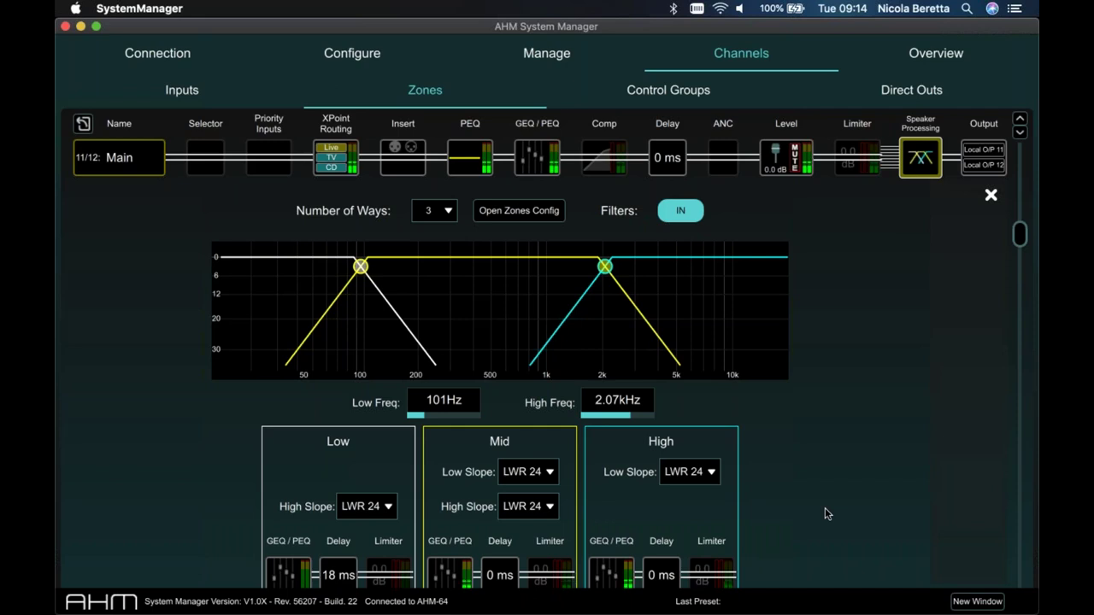
click(985, 171)
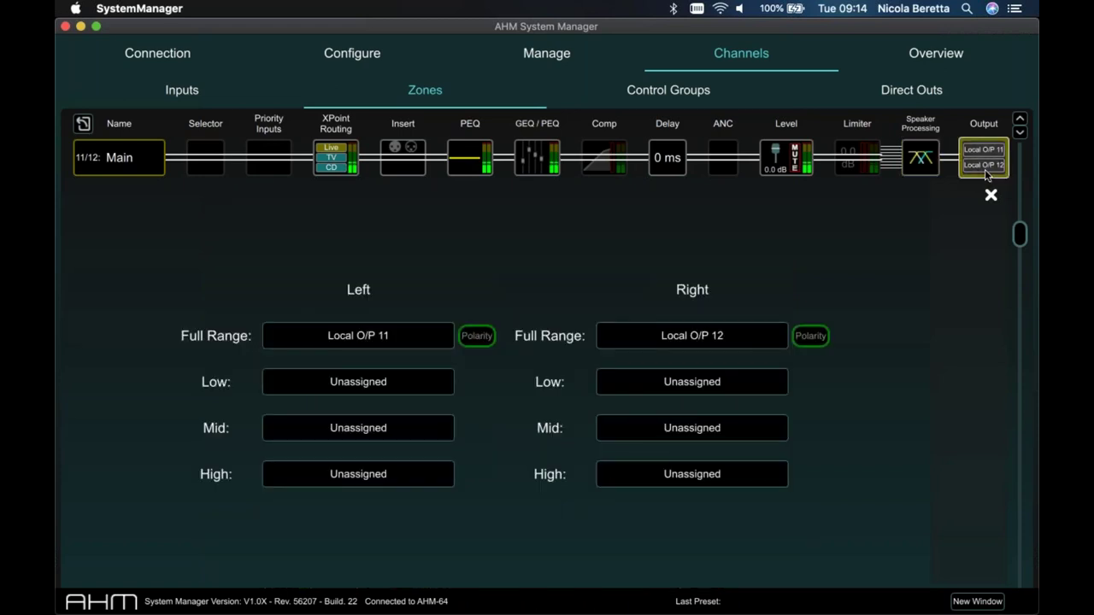
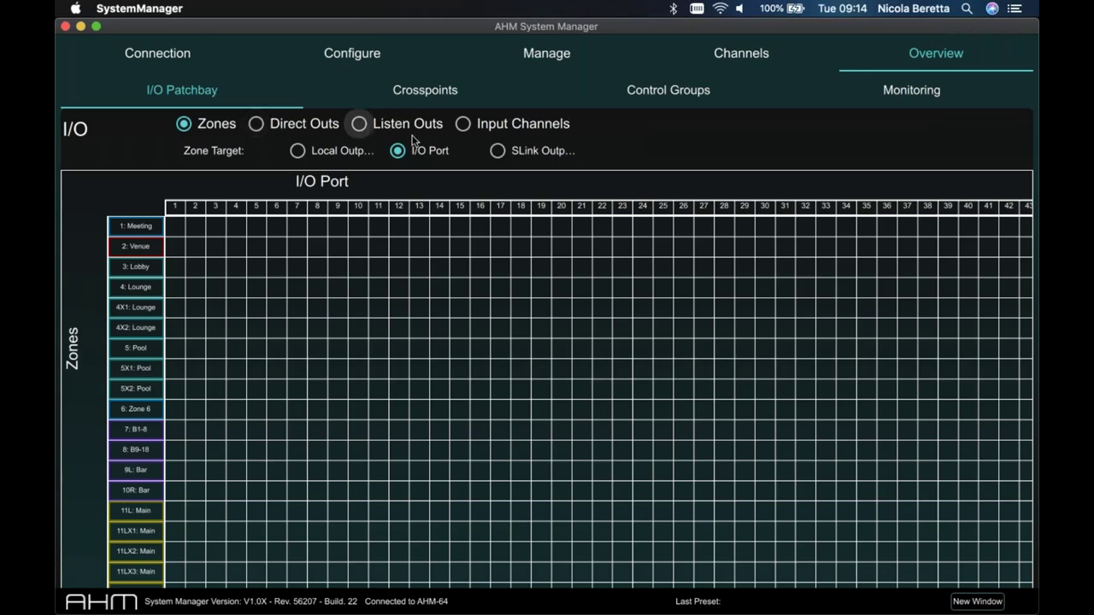
Open the input-to-zone crosspoint matrix and toggle Mic 1's assignment to the Meeting zone off and back on.
click(437, 86)
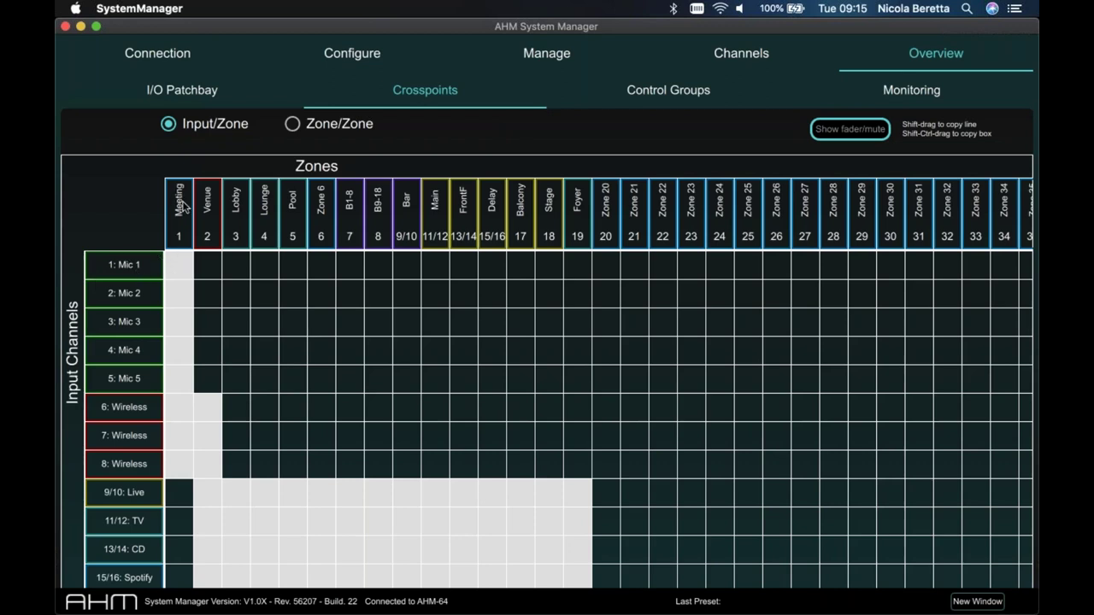
click(180, 259)
click(182, 267)
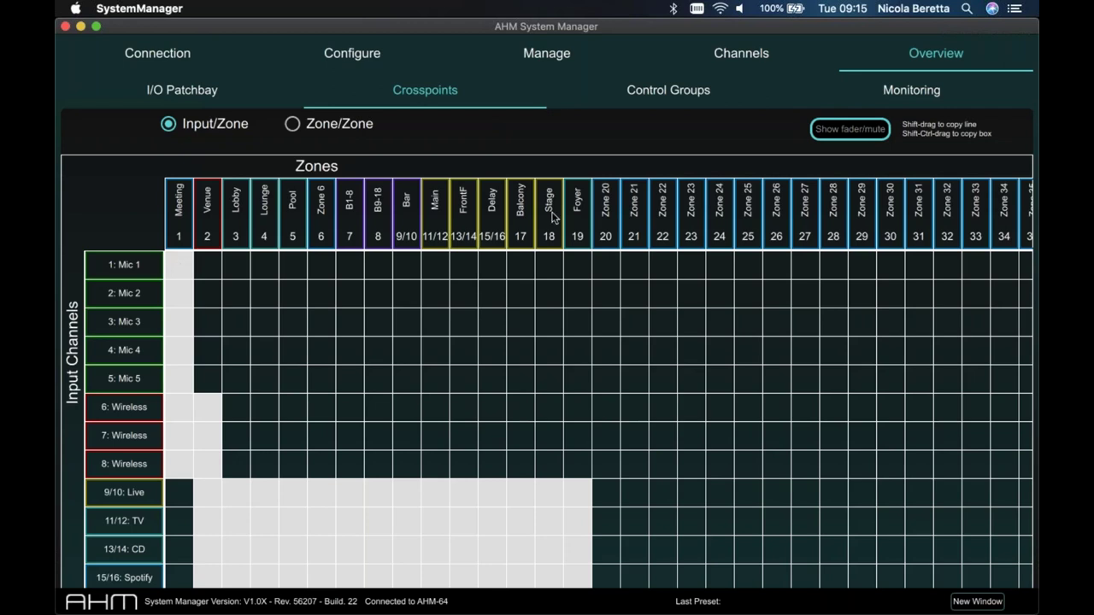
click(184, 258)
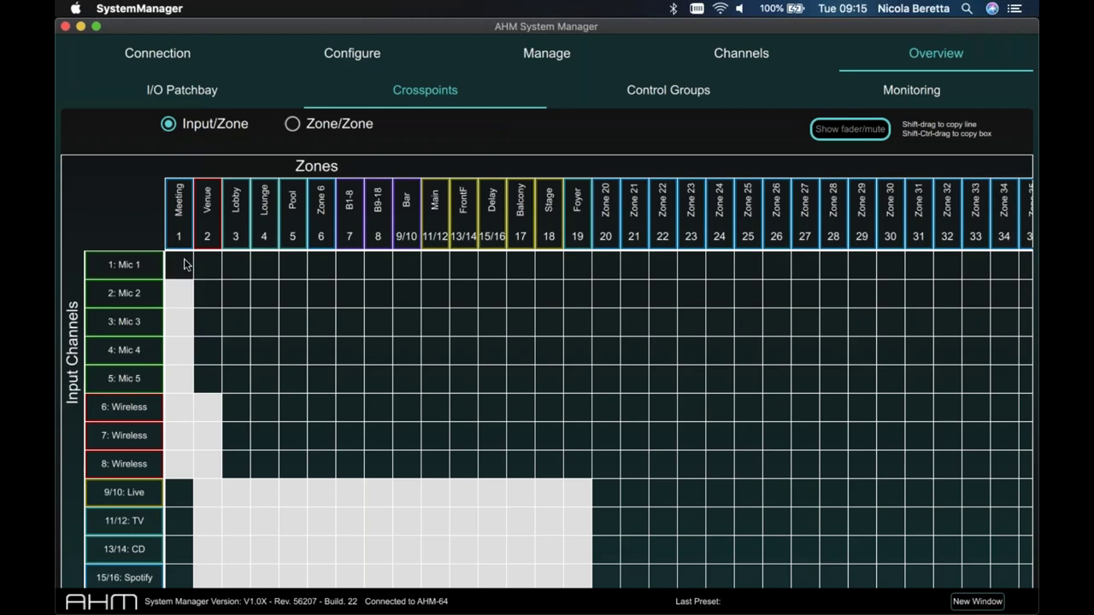
Show the crosspoint faders and mutes in the matrix, and unmute the Live input's crosspoint to Zone 6.
click(857, 129)
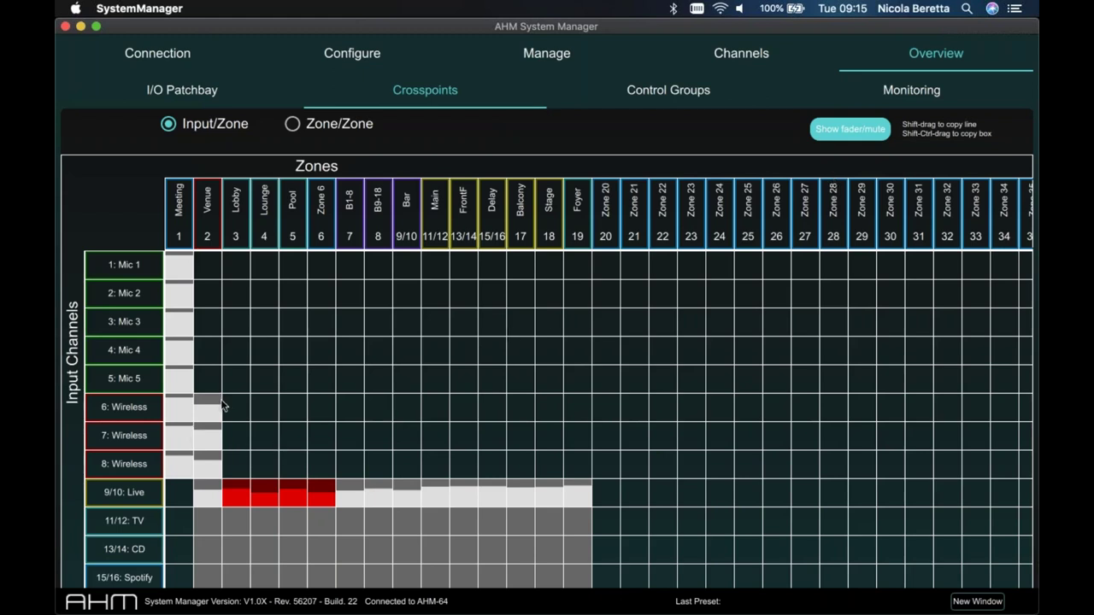
drag(205, 422, 205, 428)
right_click(324, 503)
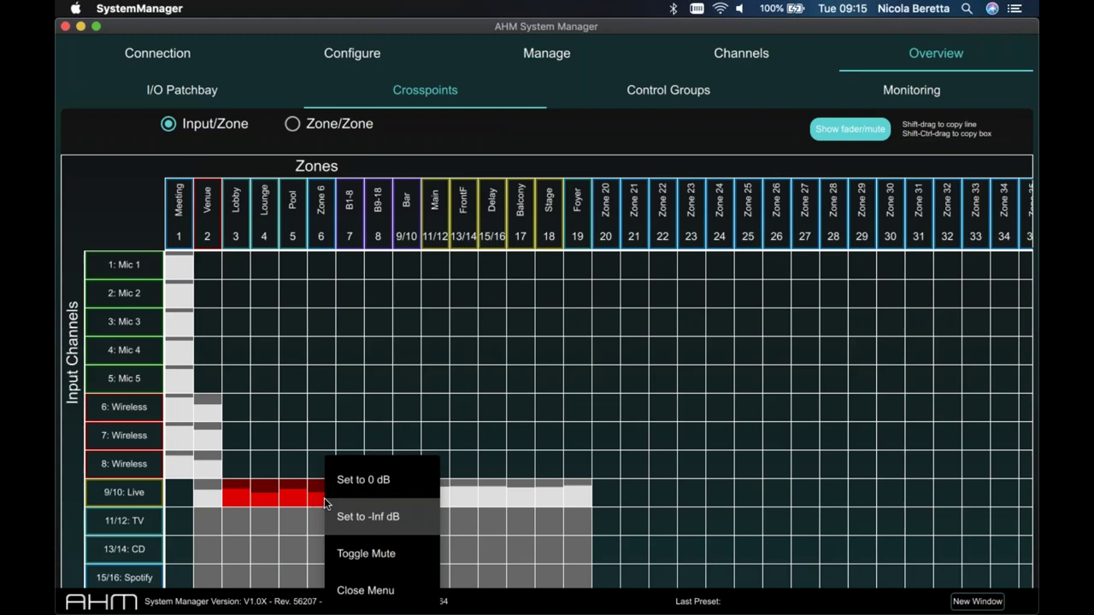
click(376, 555)
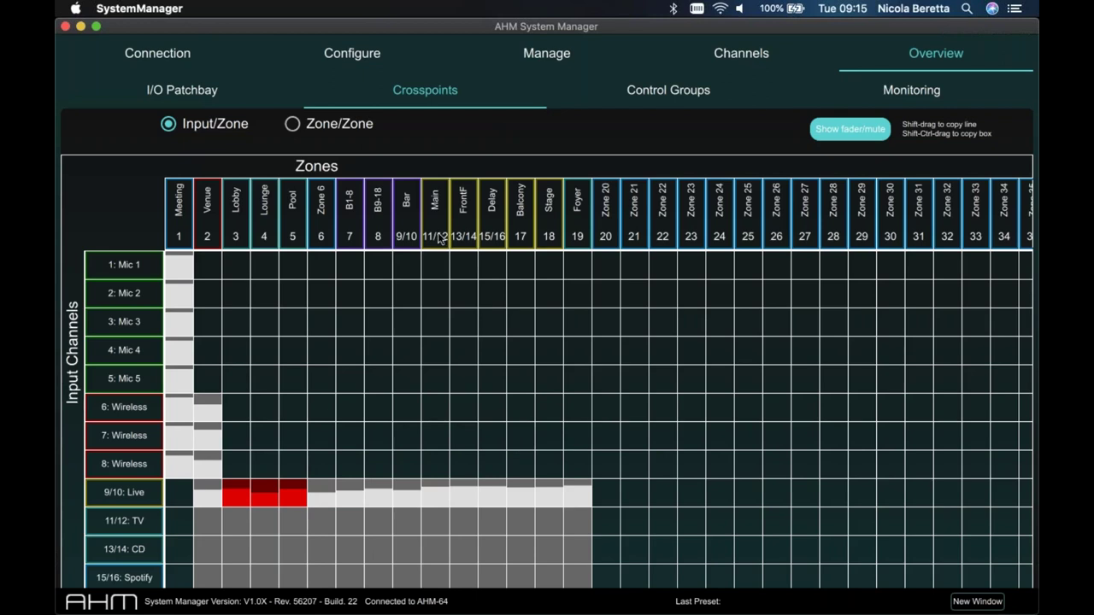
View the zone-to-zone crosspoint matrix, and open an additional manager window and close it.
click(295, 131)
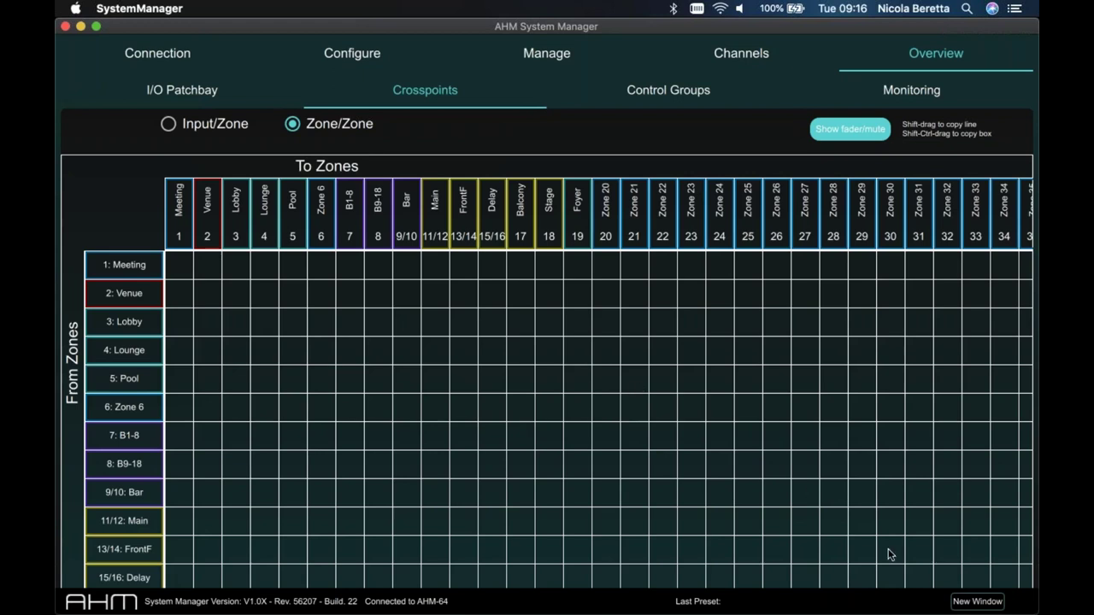
click(969, 603)
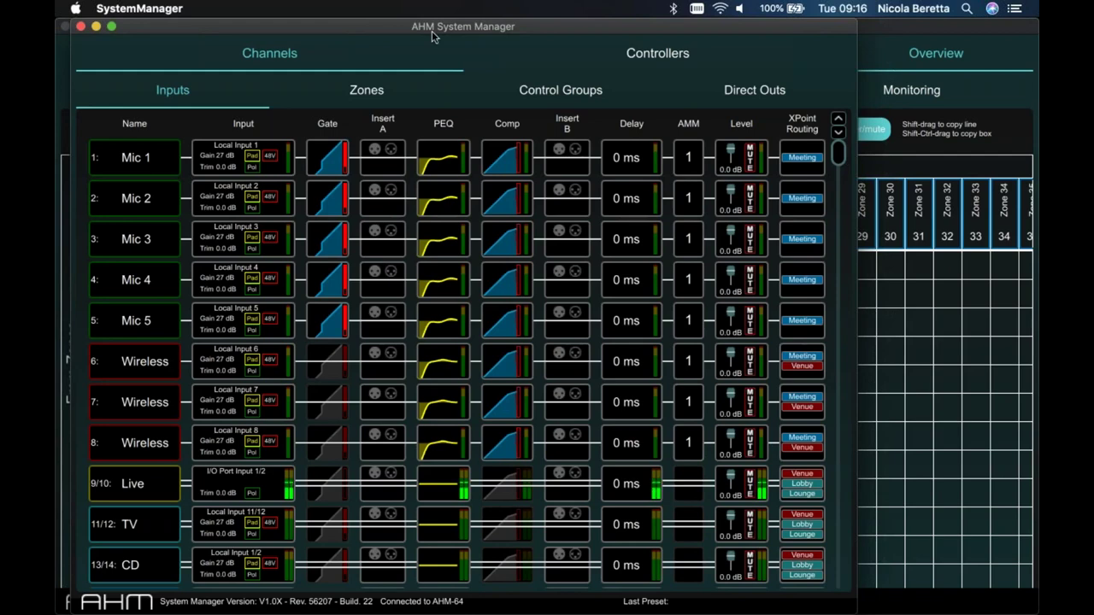
click(81, 27)
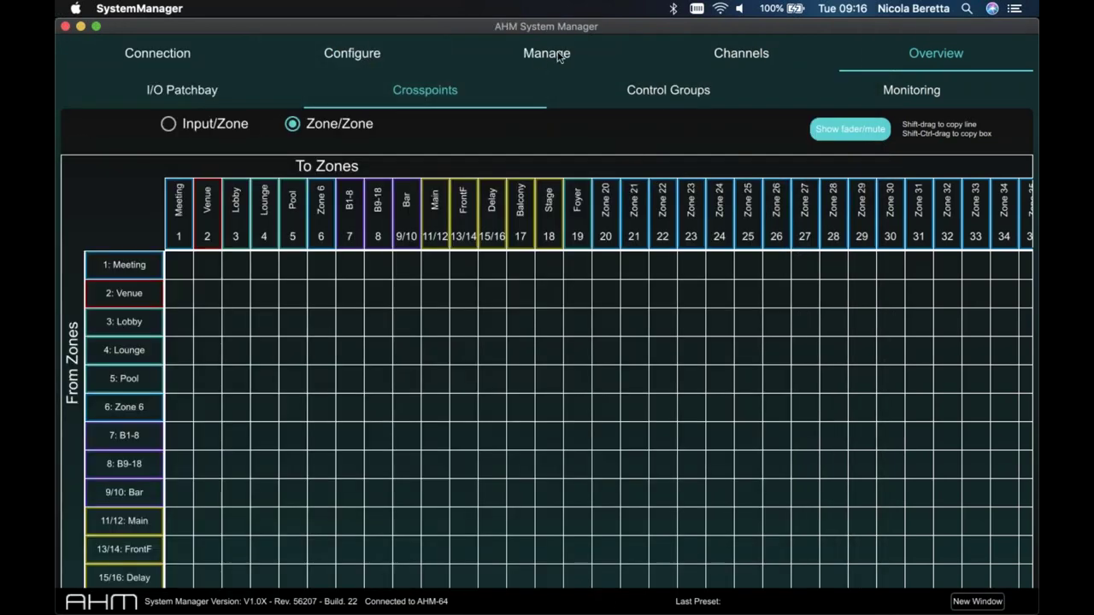
Open the control groups and look through the group faders, returning to the first groups.
click(707, 52)
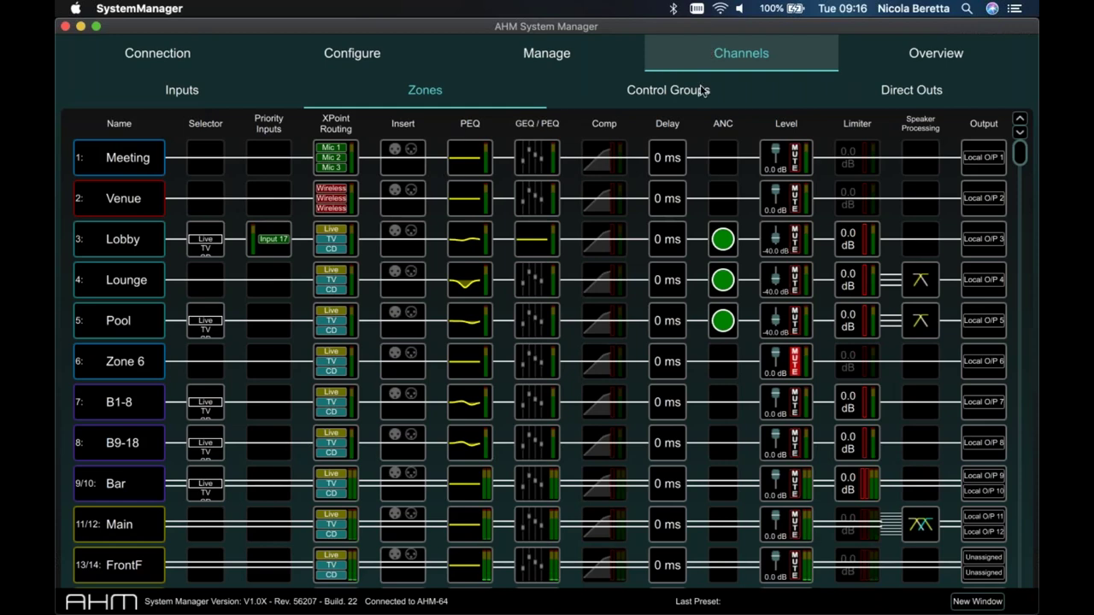
click(669, 90)
scroll(416, 398, right, 5)
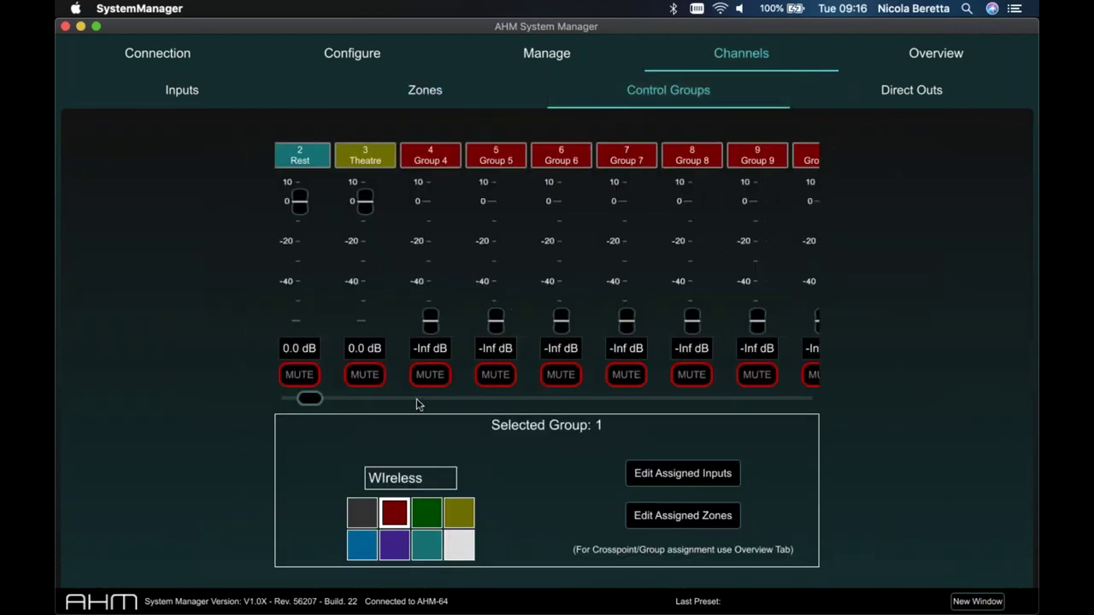
scroll(447, 399, right, 4)
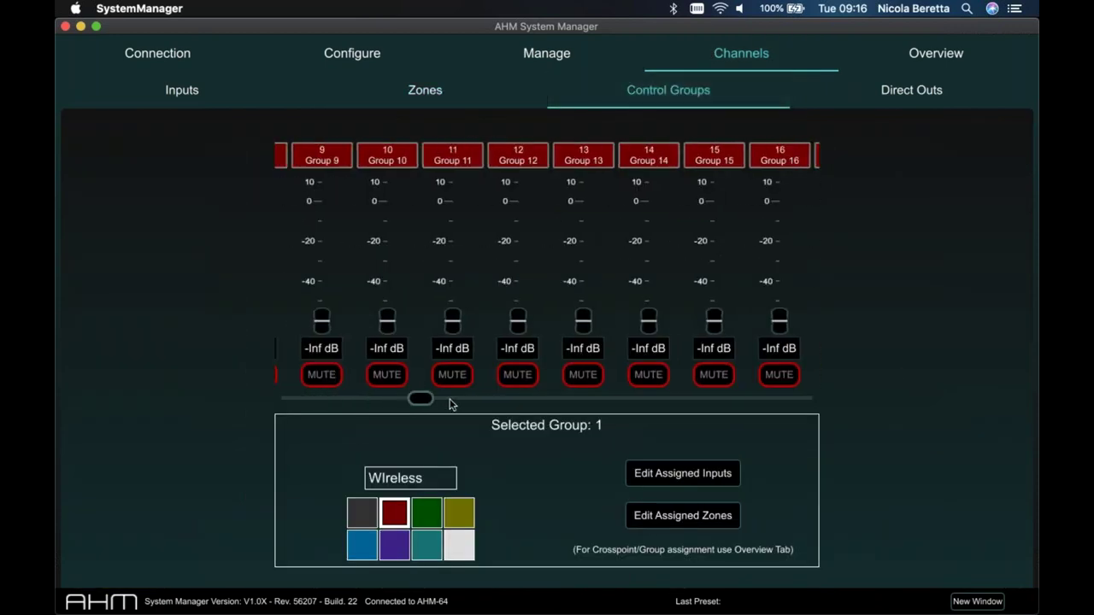
scroll(452, 402, right, 2)
scroll(359, 401, left, 10)
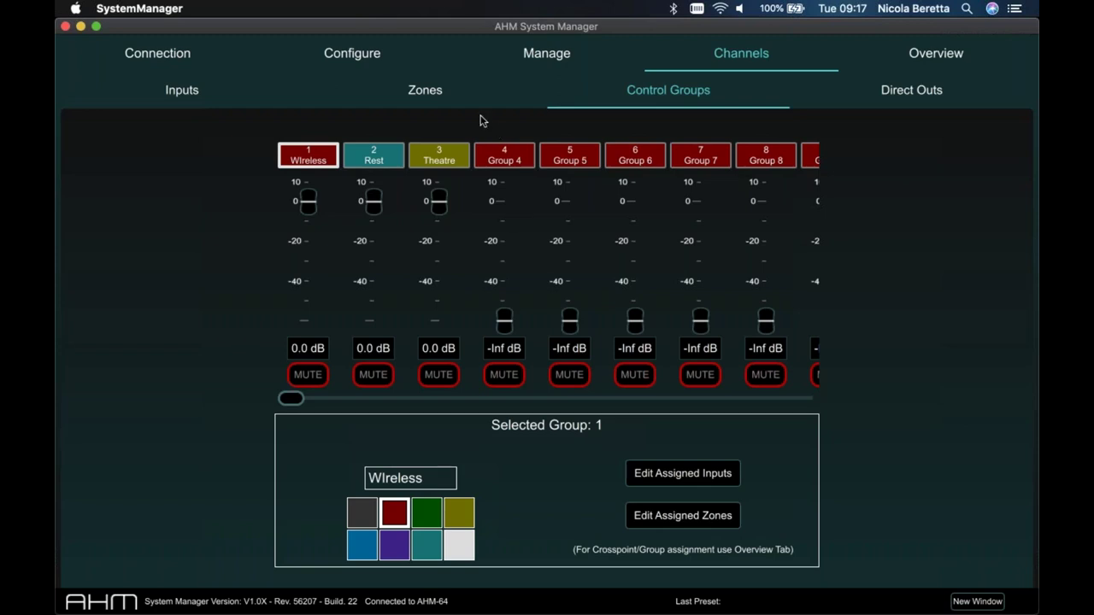
Review the Reset preset's recalled items and embedded recall settings without changing them.
click(528, 61)
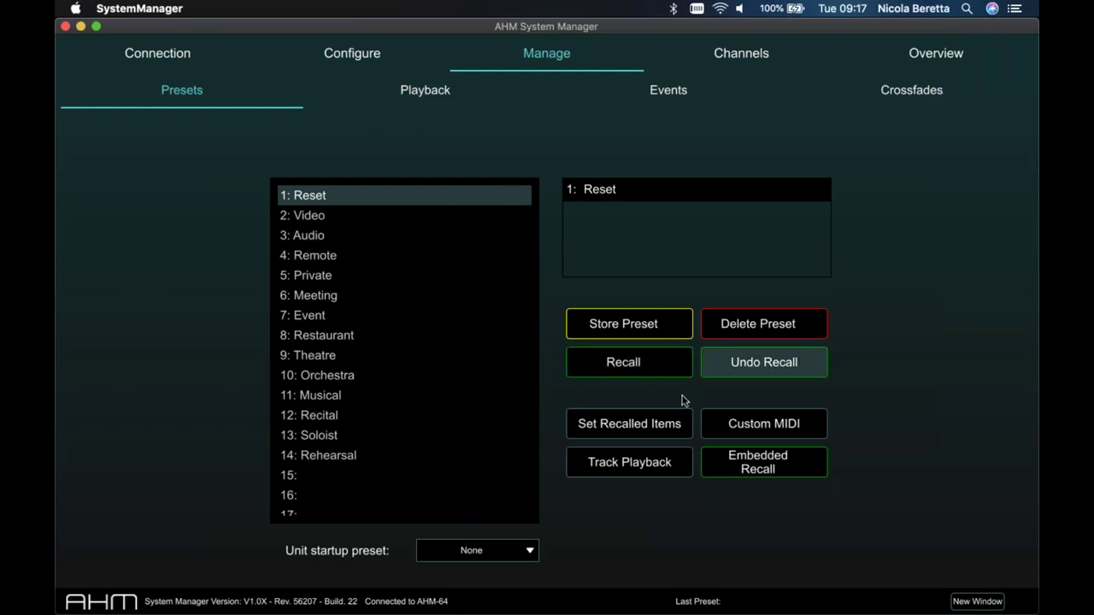
click(642, 430)
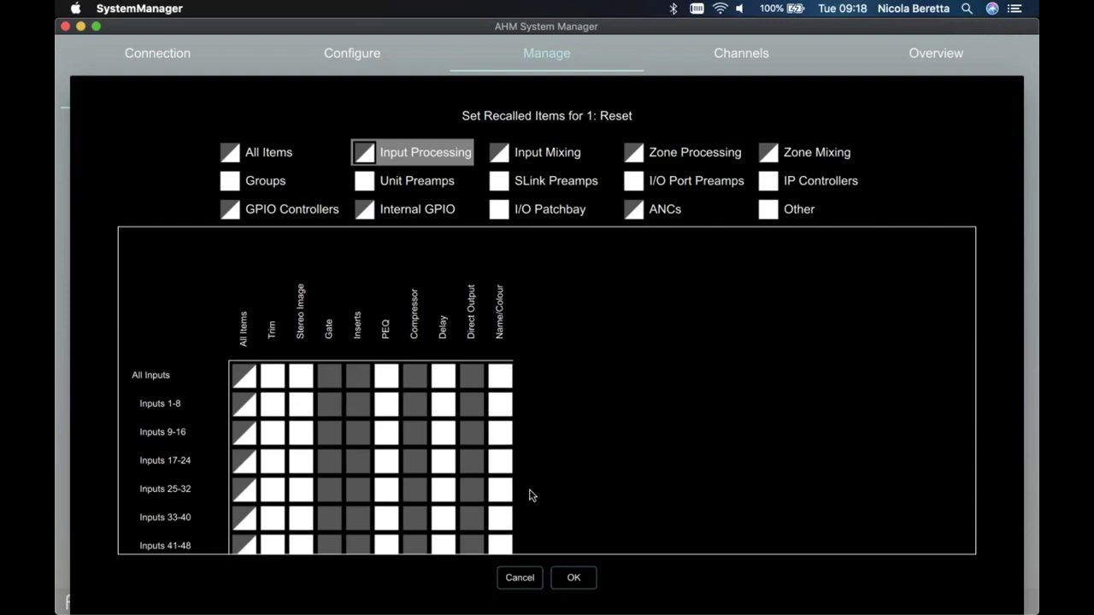
click(522, 579)
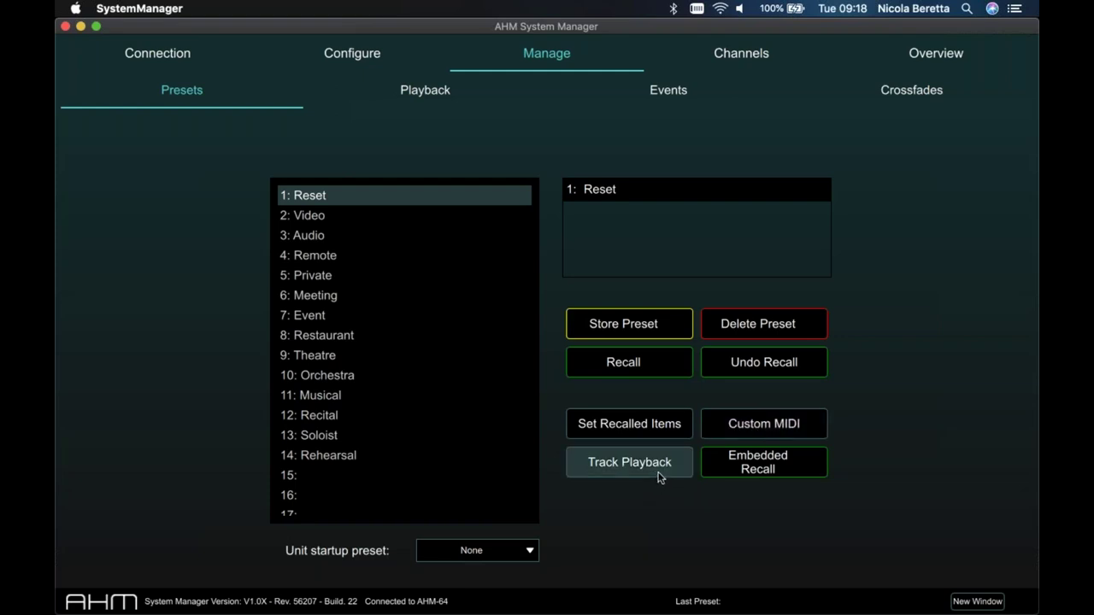
click(724, 473)
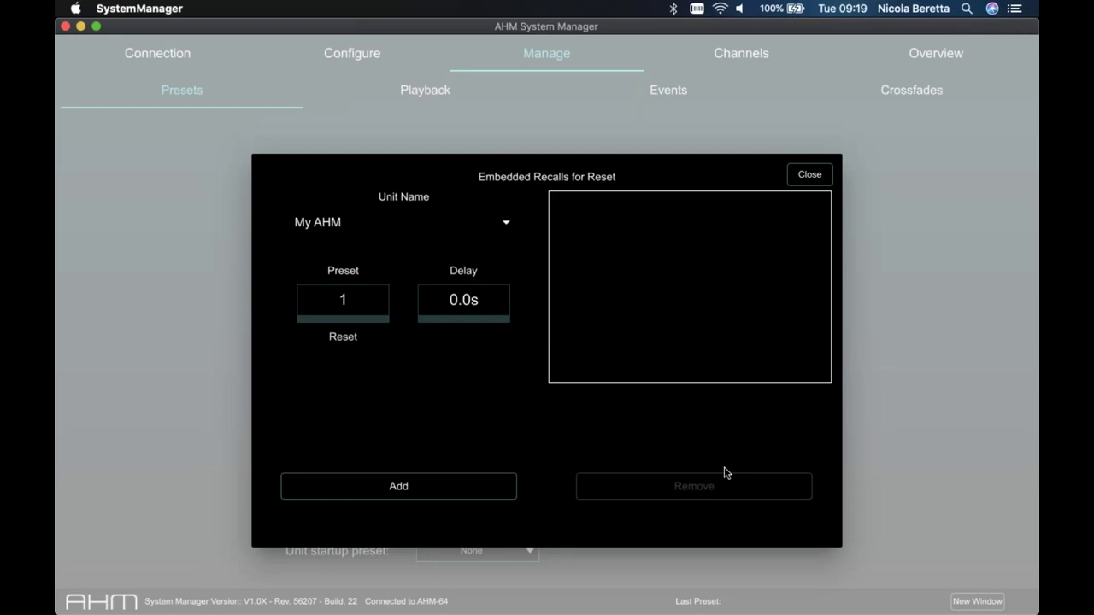
click(810, 177)
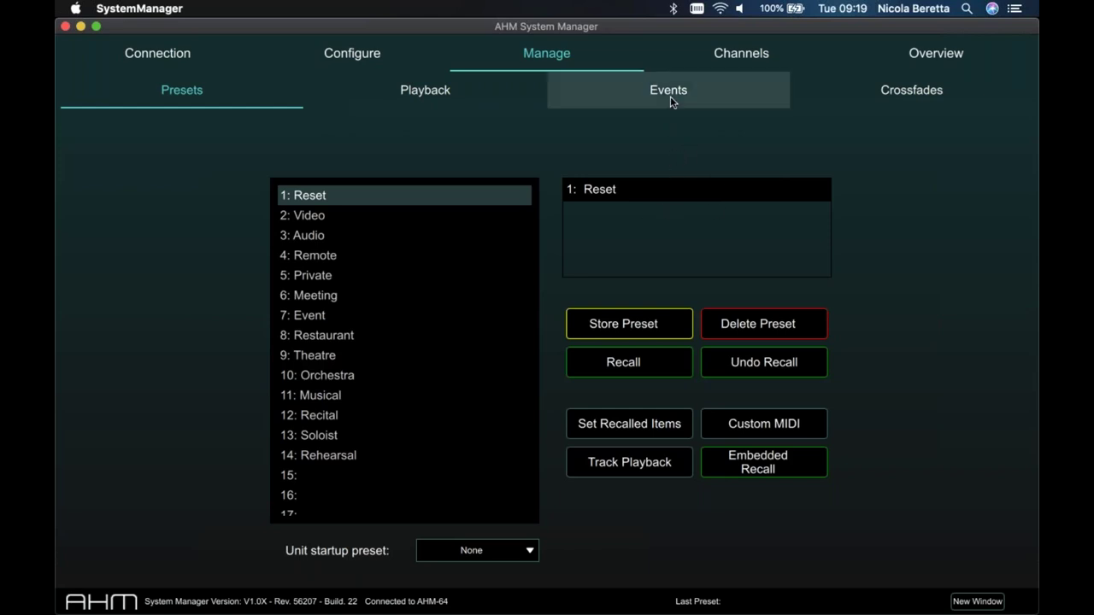
Look at the input crossfade settings and browse the list of scheduled events.
click(849, 100)
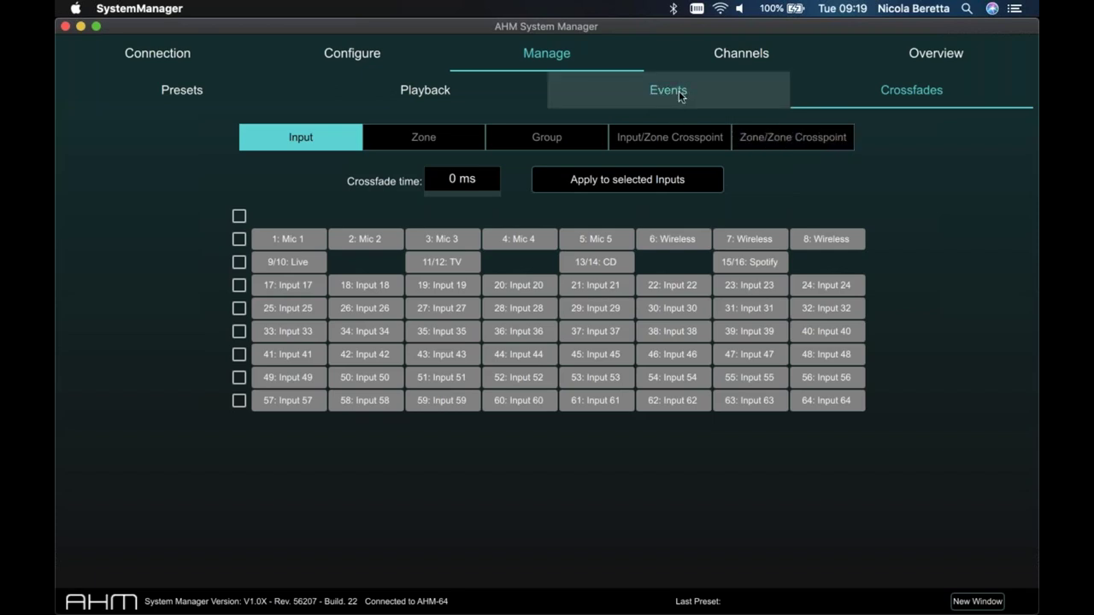
click(682, 89)
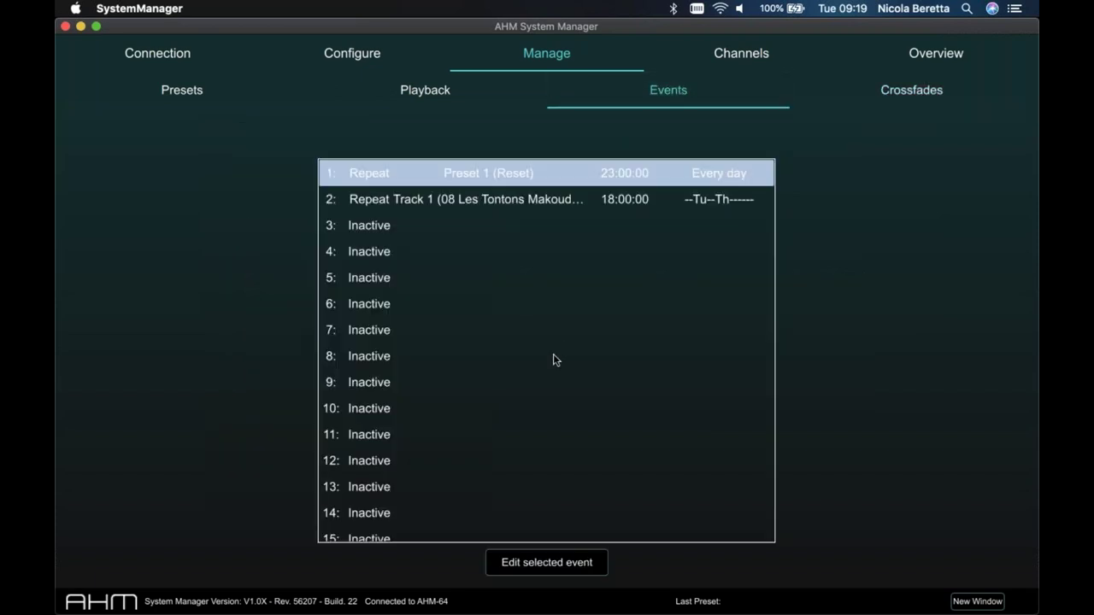
scroll(553, 360, down, 5)
scroll(553, 360, up, 5)
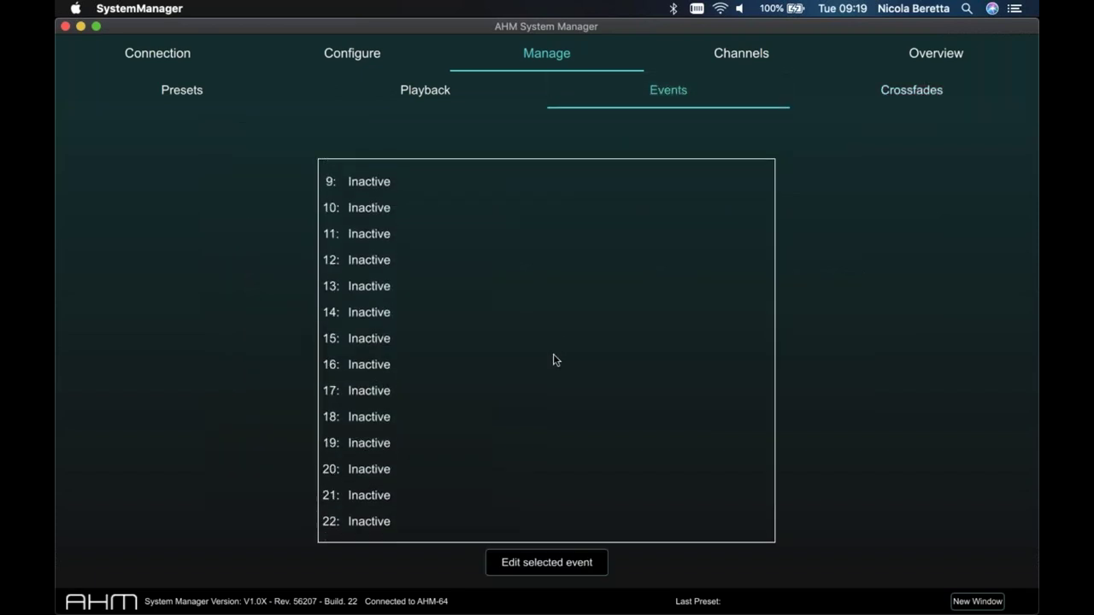
Inspect the settings of scheduled events 1 and 2, cancelling each edit without changes.
click(552, 561)
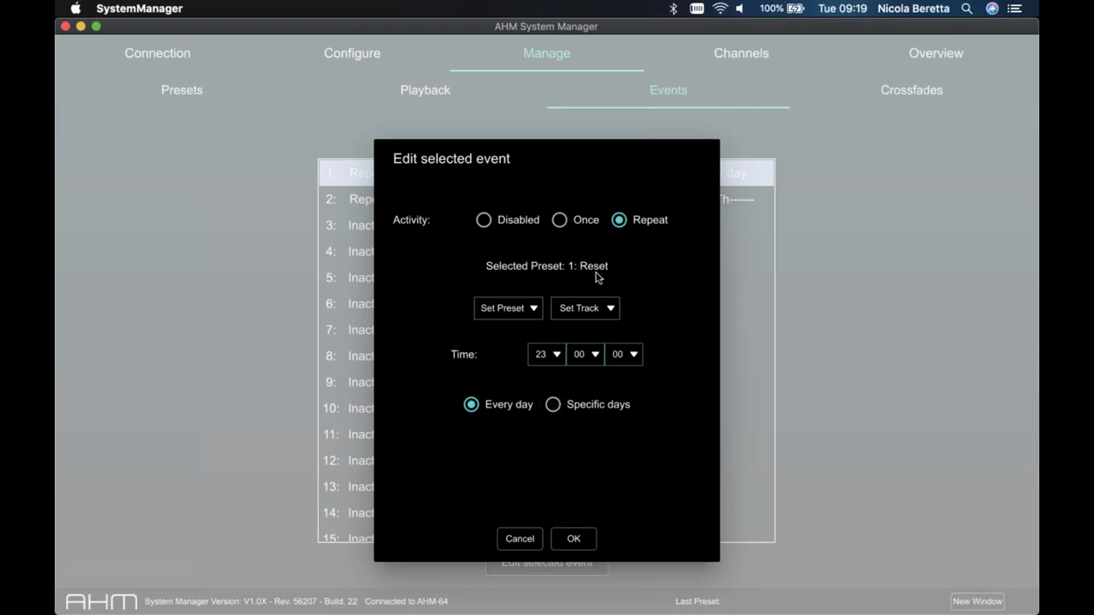
click(516, 529)
click(611, 202)
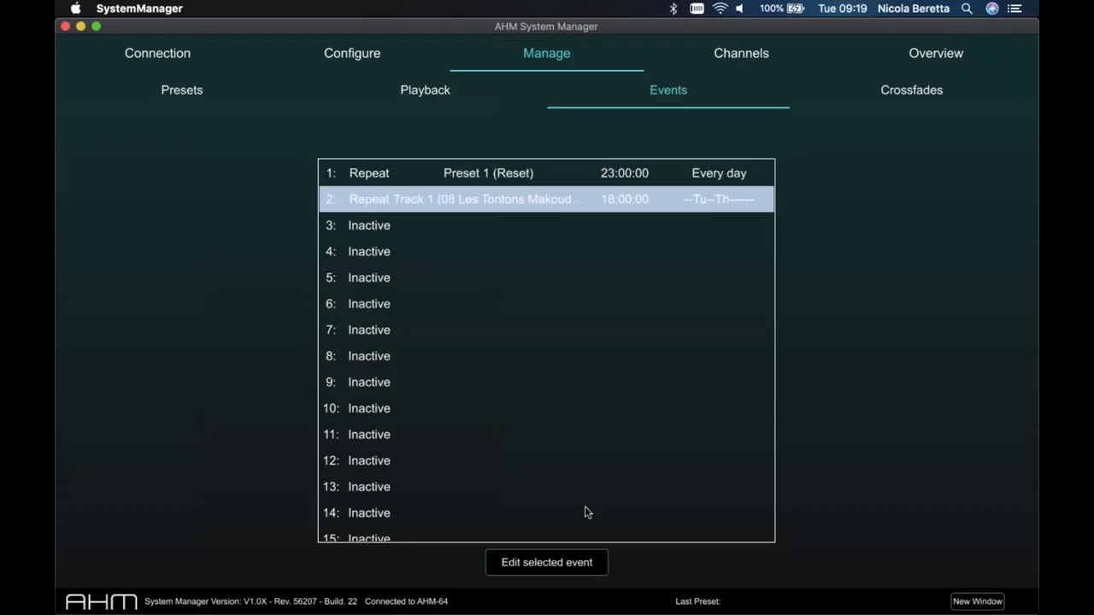
click(557, 564)
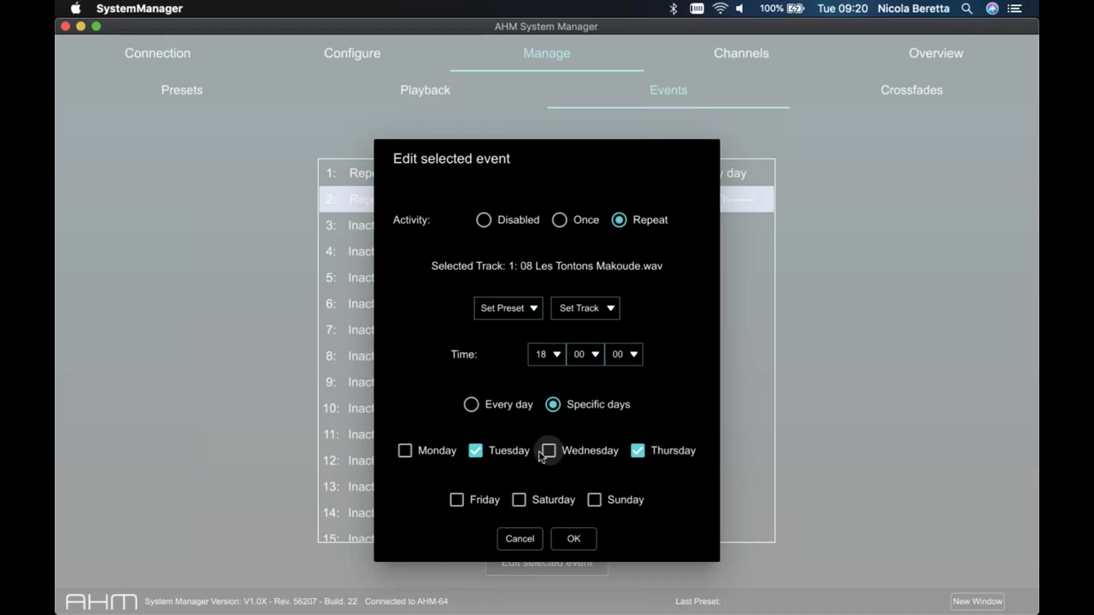
click(532, 542)
Start playback of the stored track 08 Les Tontons Makoude.wav.
click(435, 98)
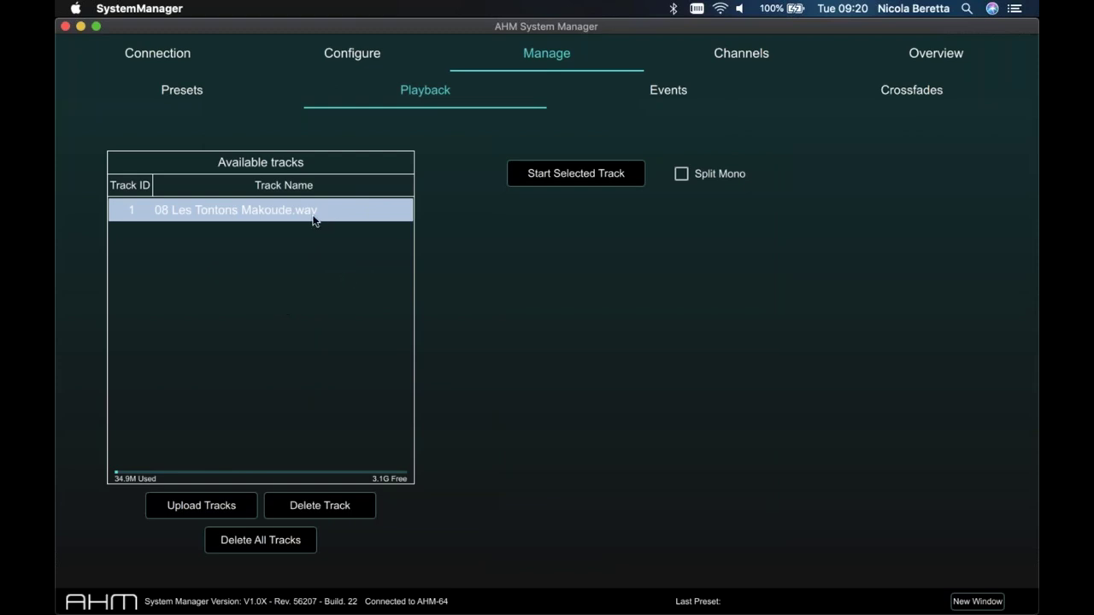
click(552, 178)
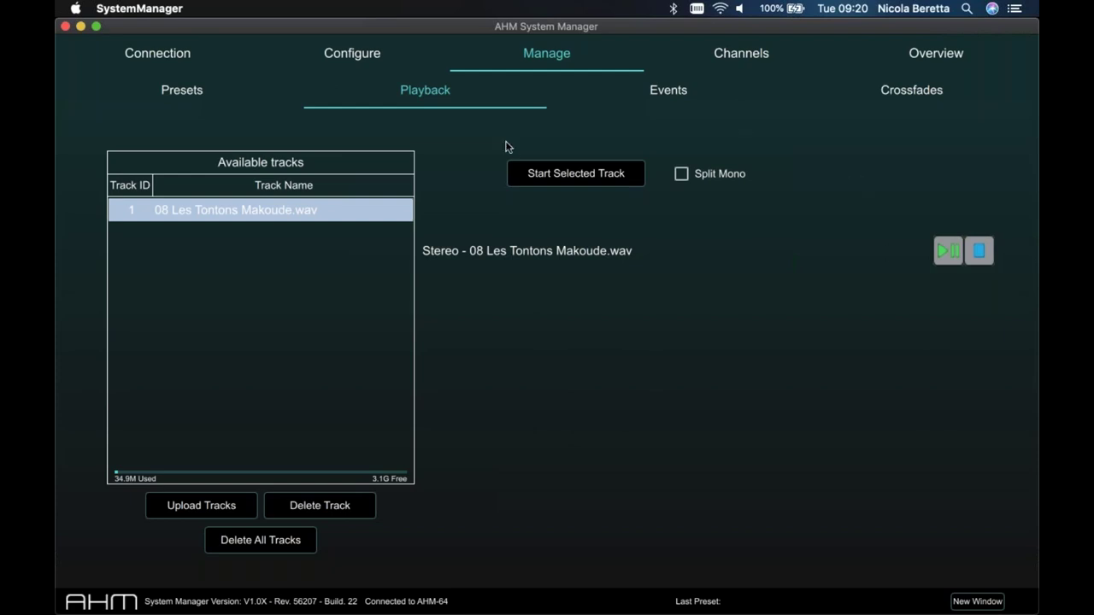
Review the unit's zone stereo pairs and zone crossover assignments, cancelling without changes.
click(374, 66)
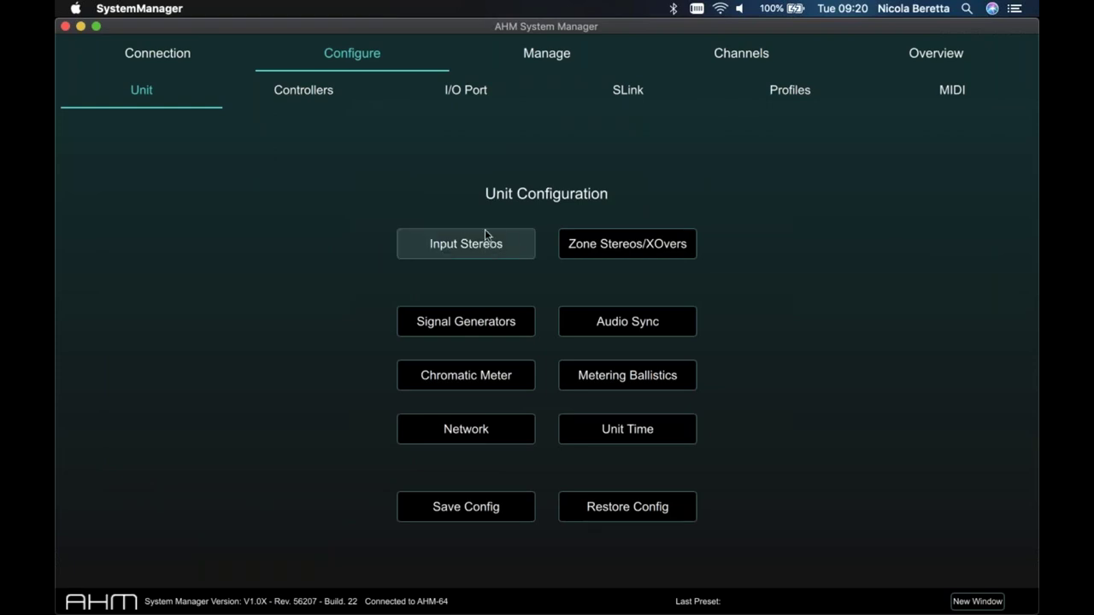
click(594, 248)
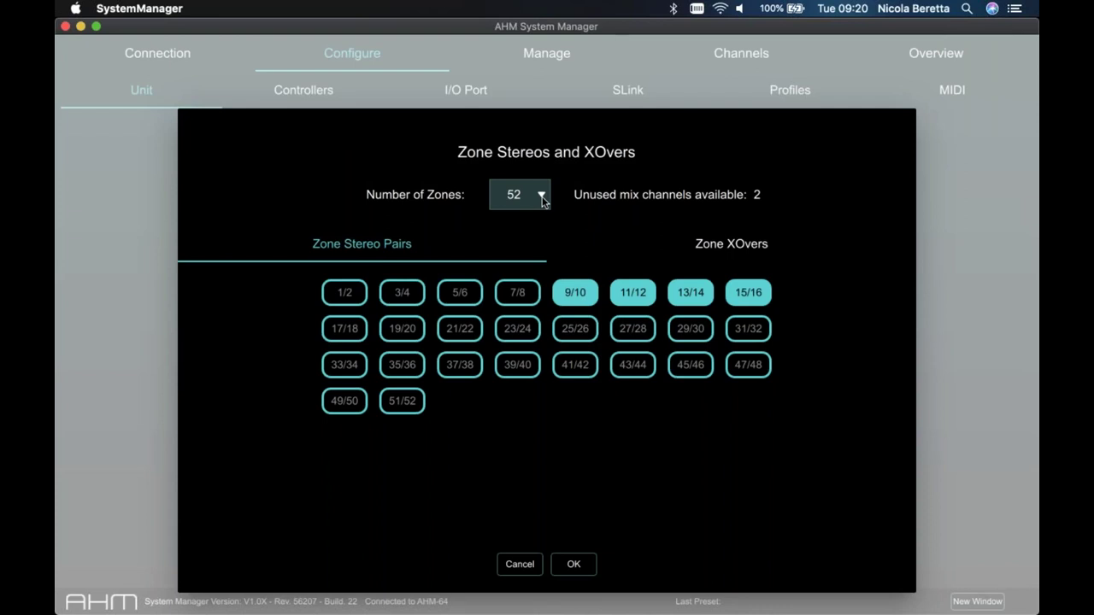
click(650, 250)
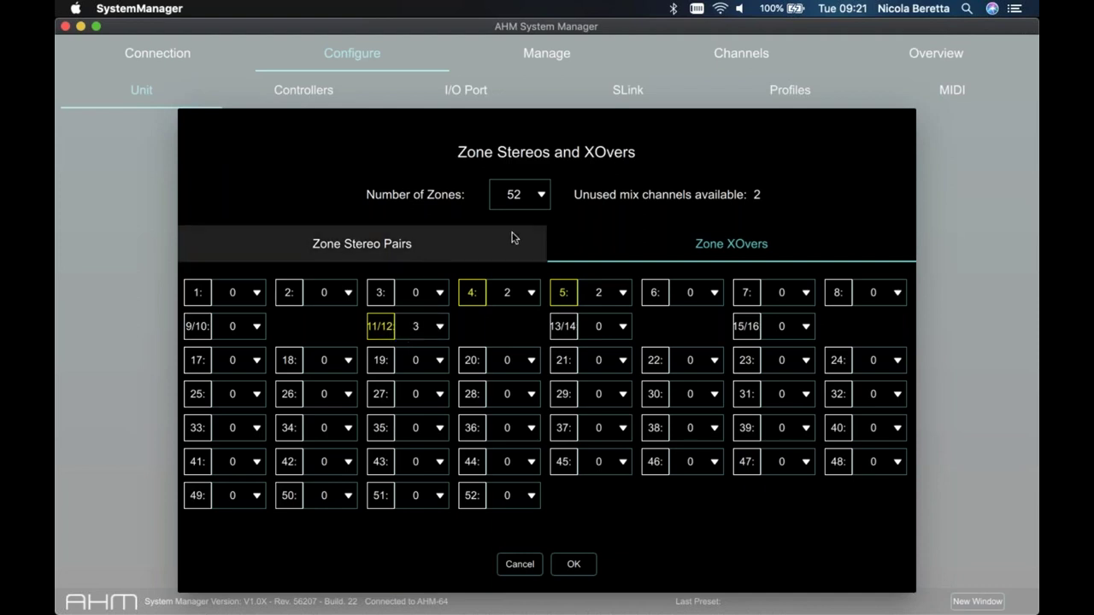
click(517, 565)
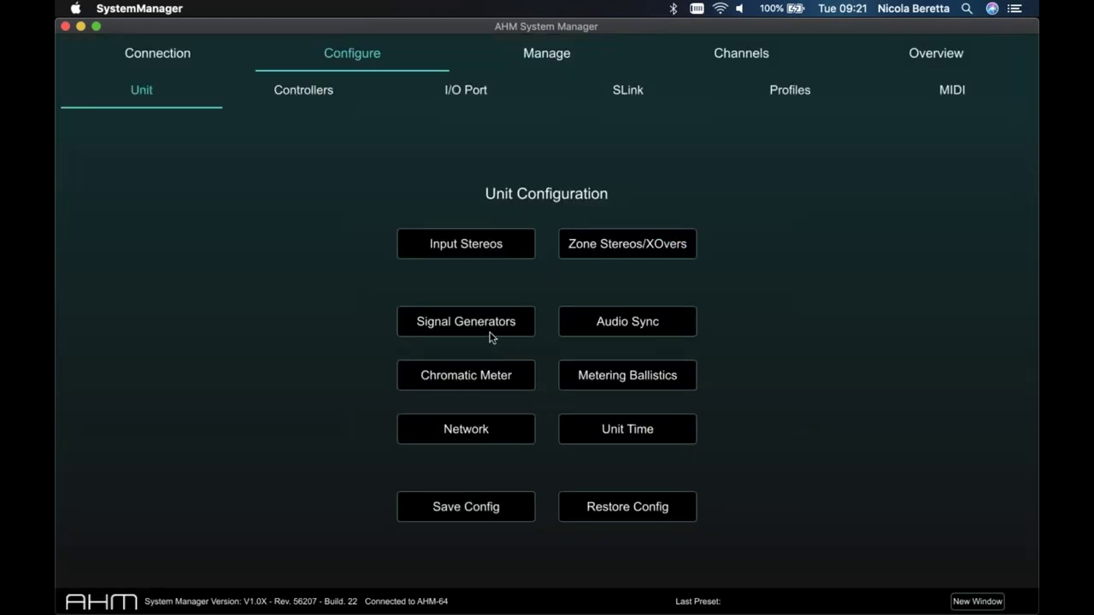
Inspect the signal generator index and signal type options and the unit's network configuration, leaving both unchanged.
click(492, 336)
click(605, 304)
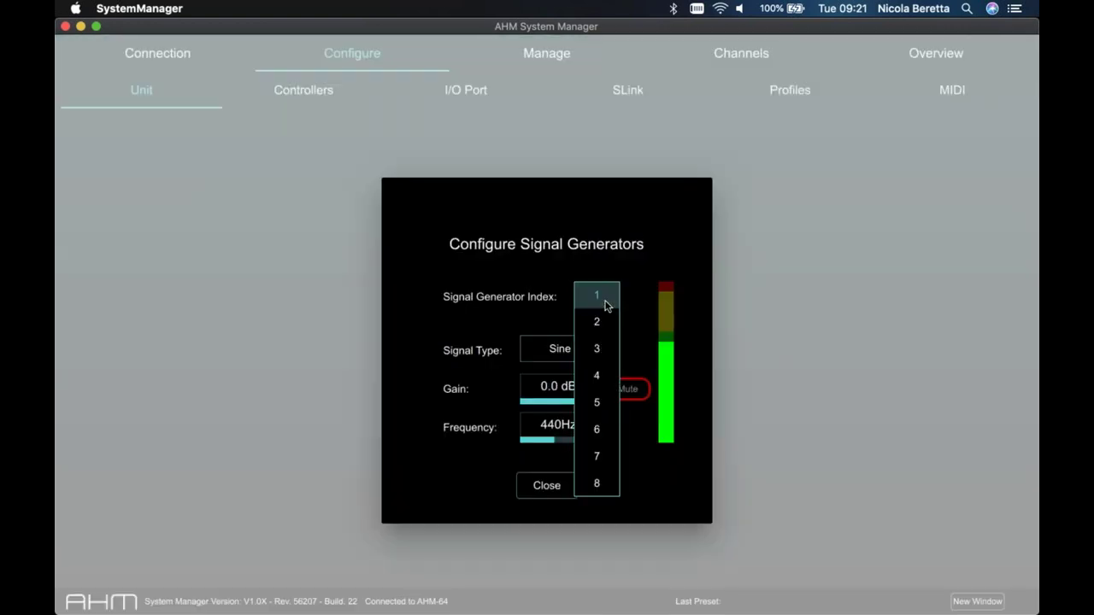
click(488, 340)
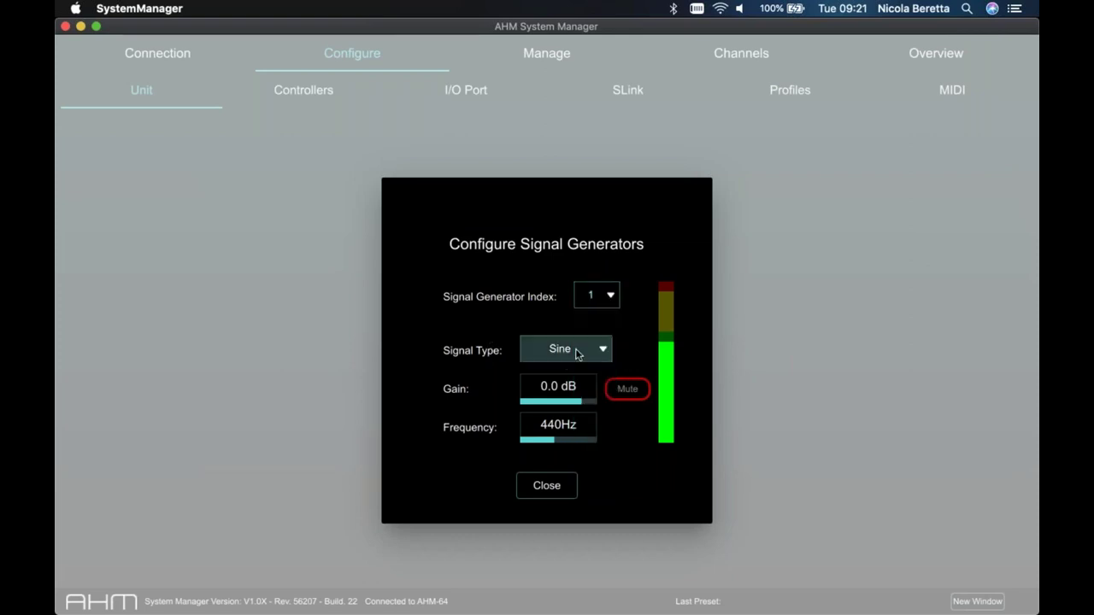
click(603, 354)
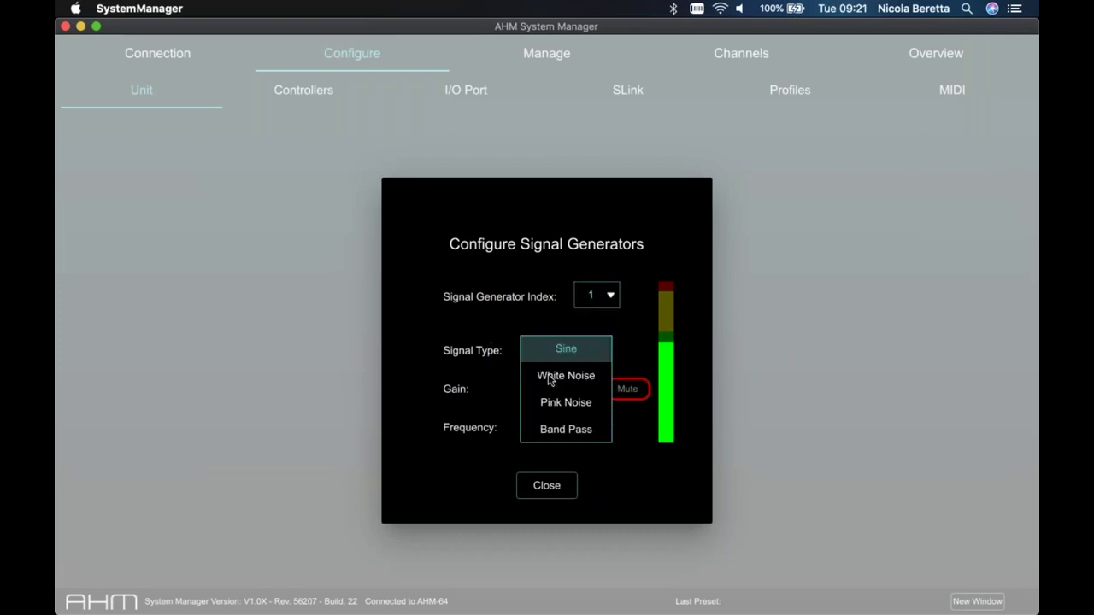
click(476, 350)
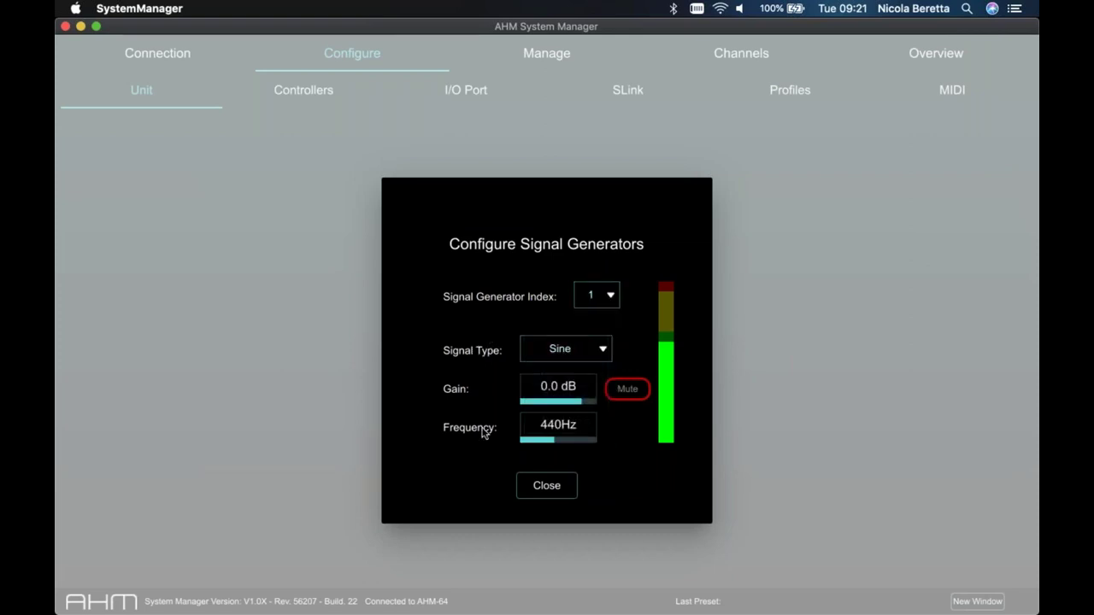
click(547, 485)
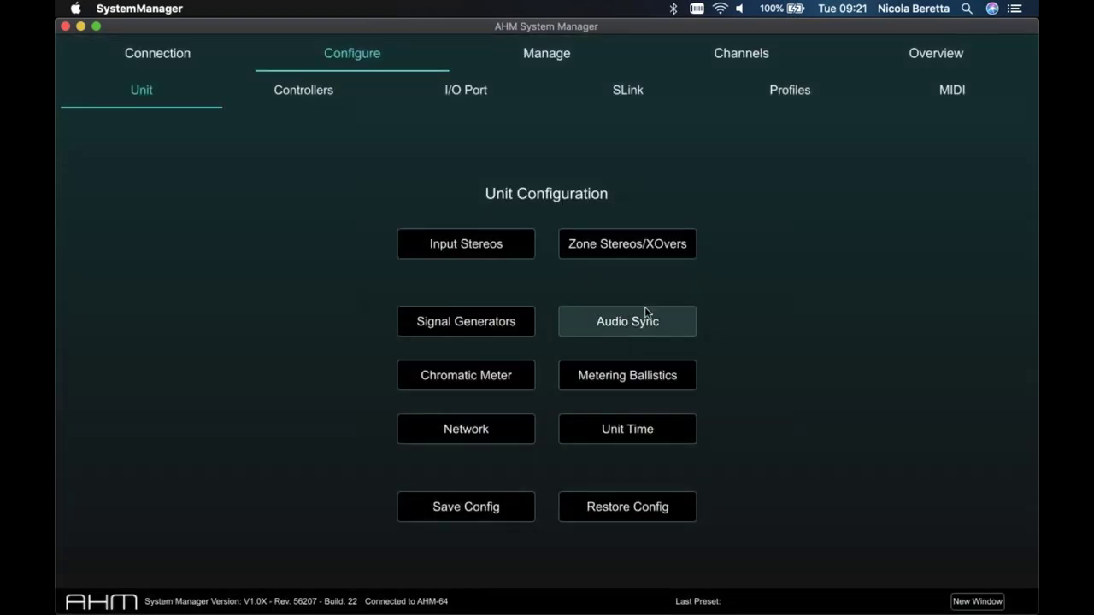
click(498, 432)
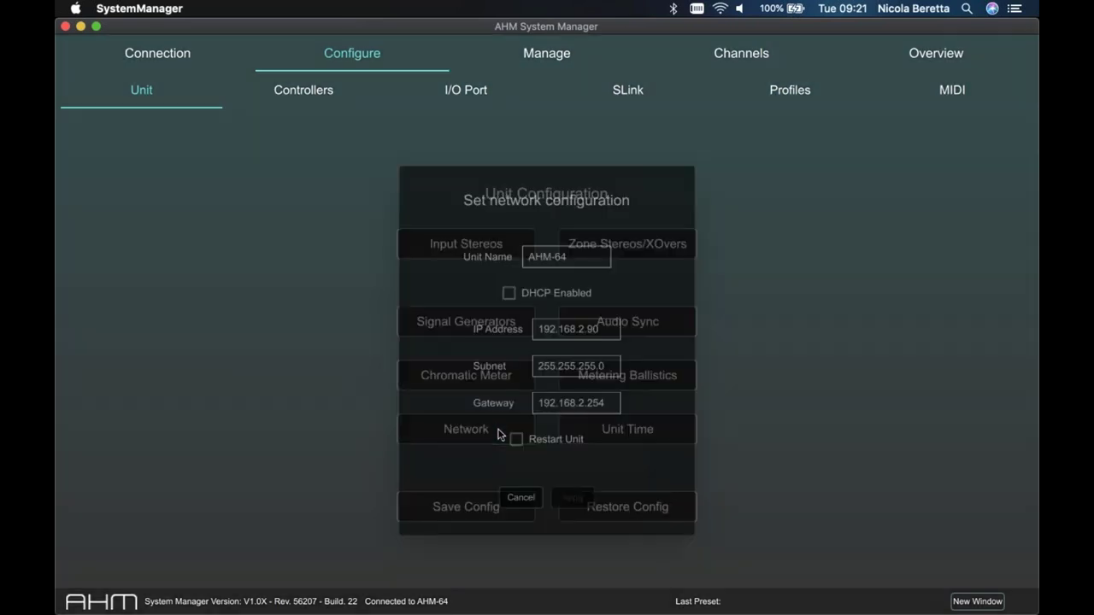
click(520, 504)
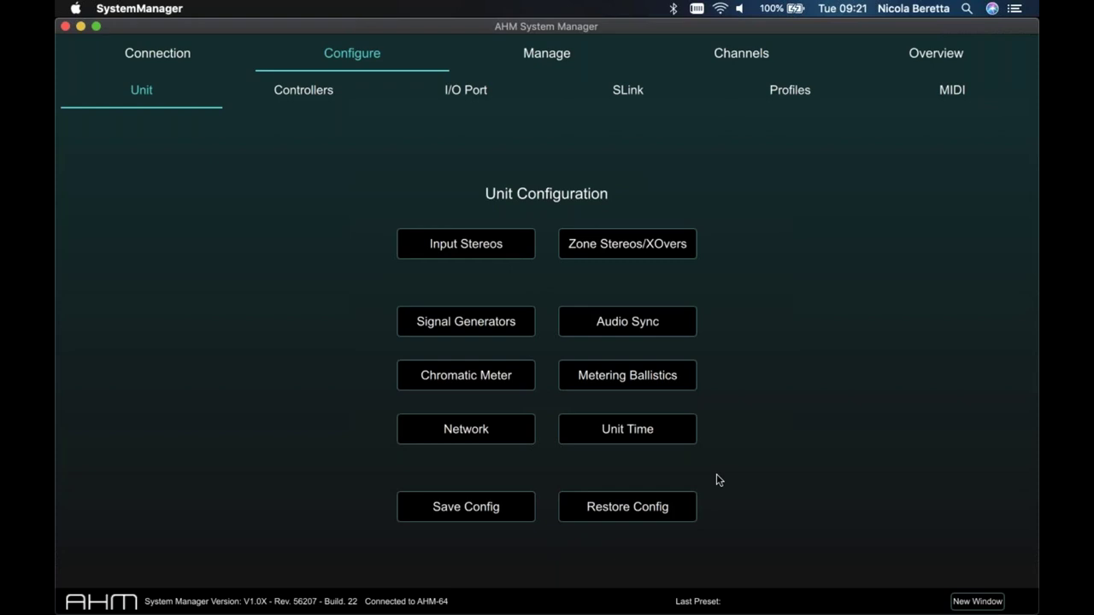
Look at the Unit GPIO controller setup and browse the IP1 controller slots.
click(330, 94)
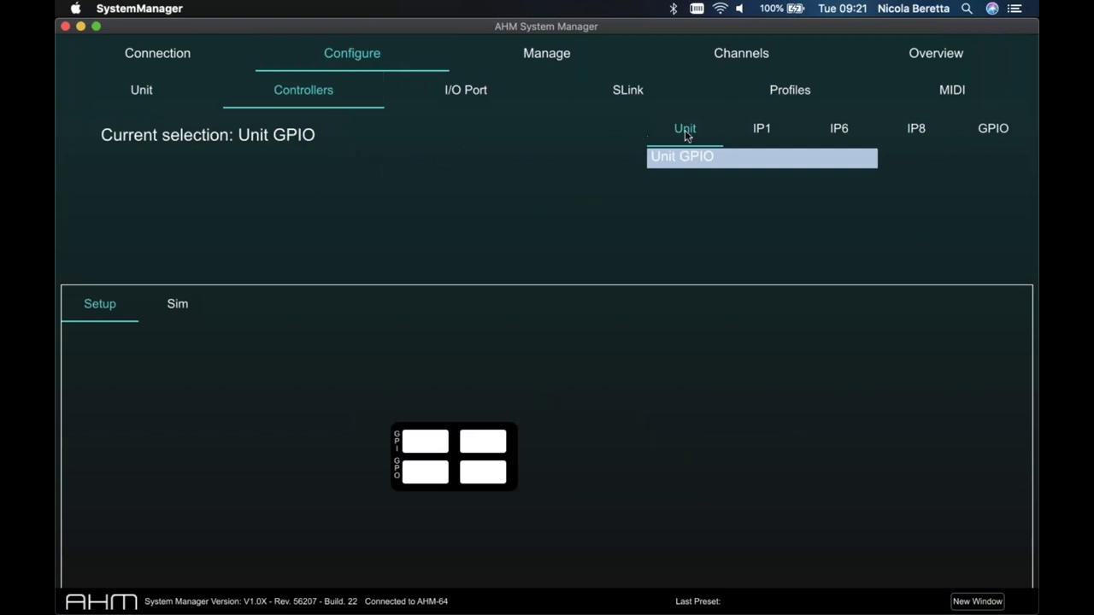
click(775, 133)
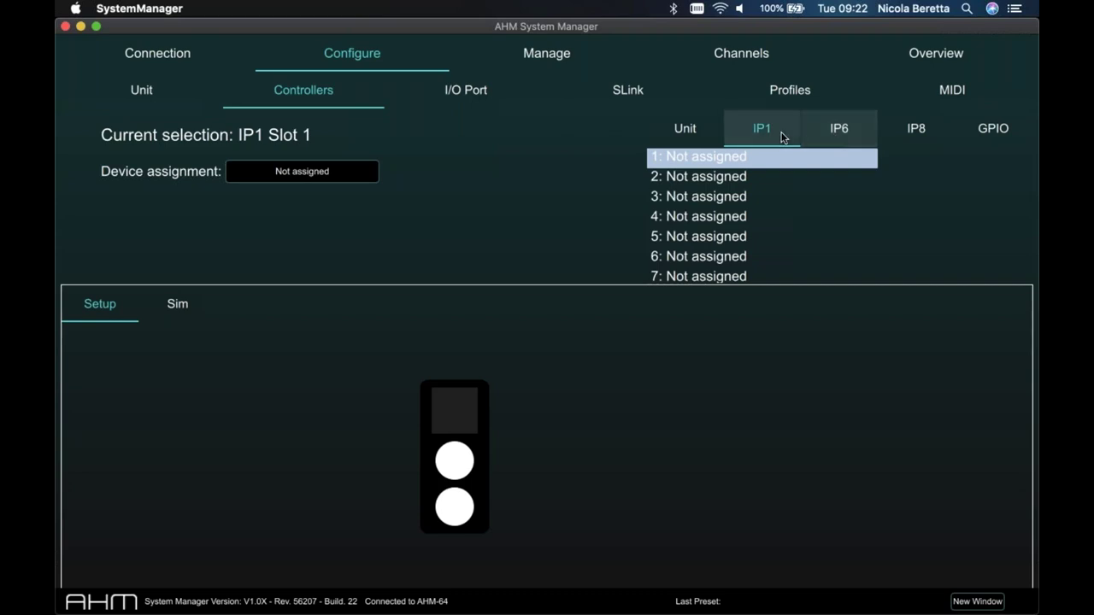
scroll(733, 224, down, 10)
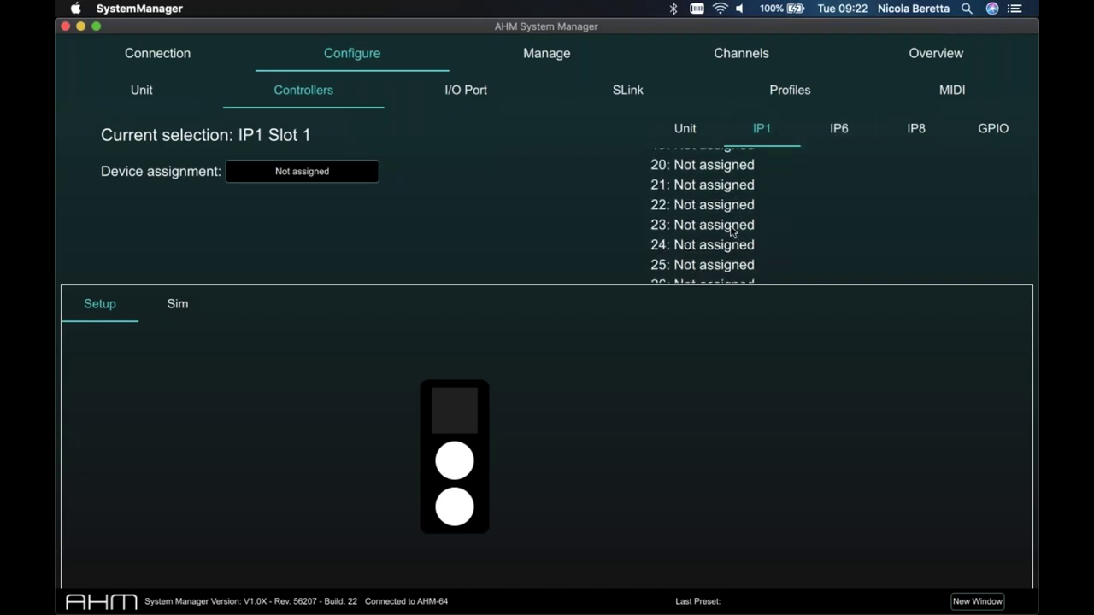
scroll(732, 229, down, 2)
scroll(732, 229, up, 9)
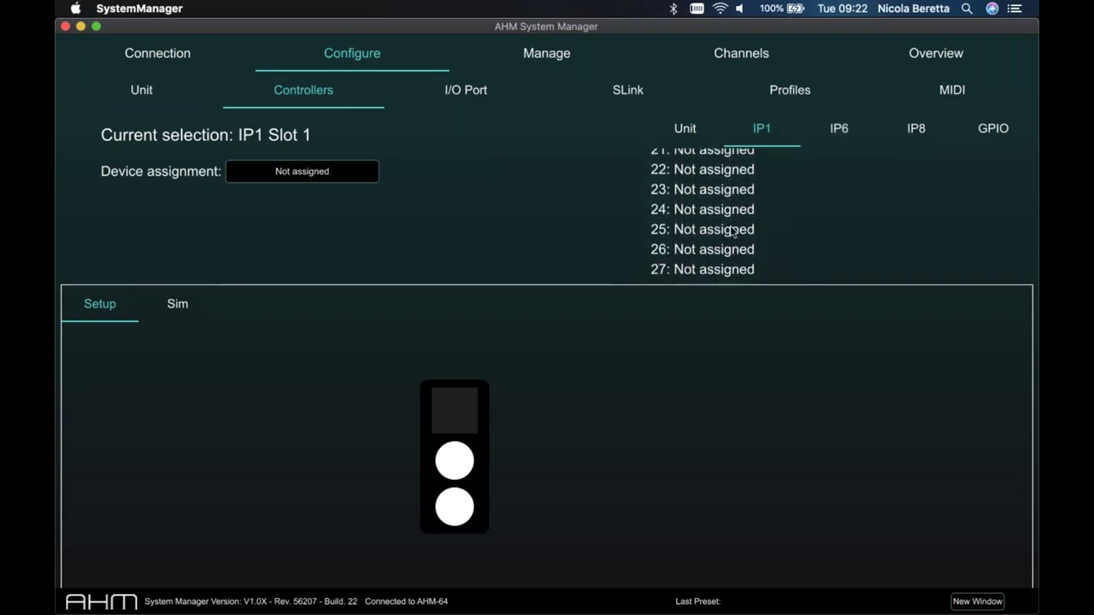
scroll(731, 229, up, 4)
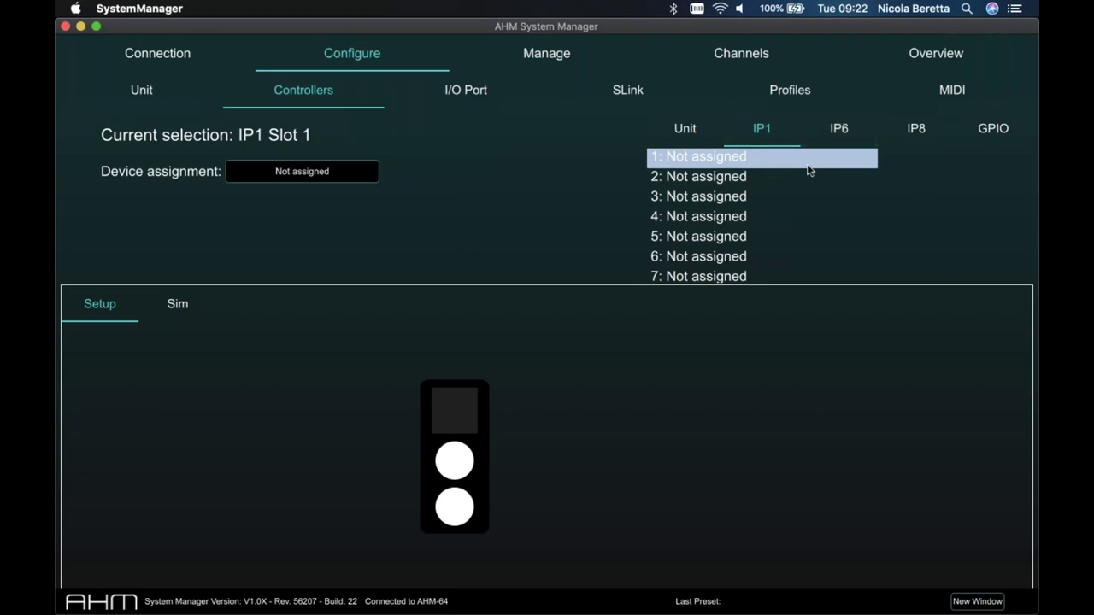
Review the I/O Port card settings, the full list of user profiles and the MIDI security configuration.
click(489, 104)
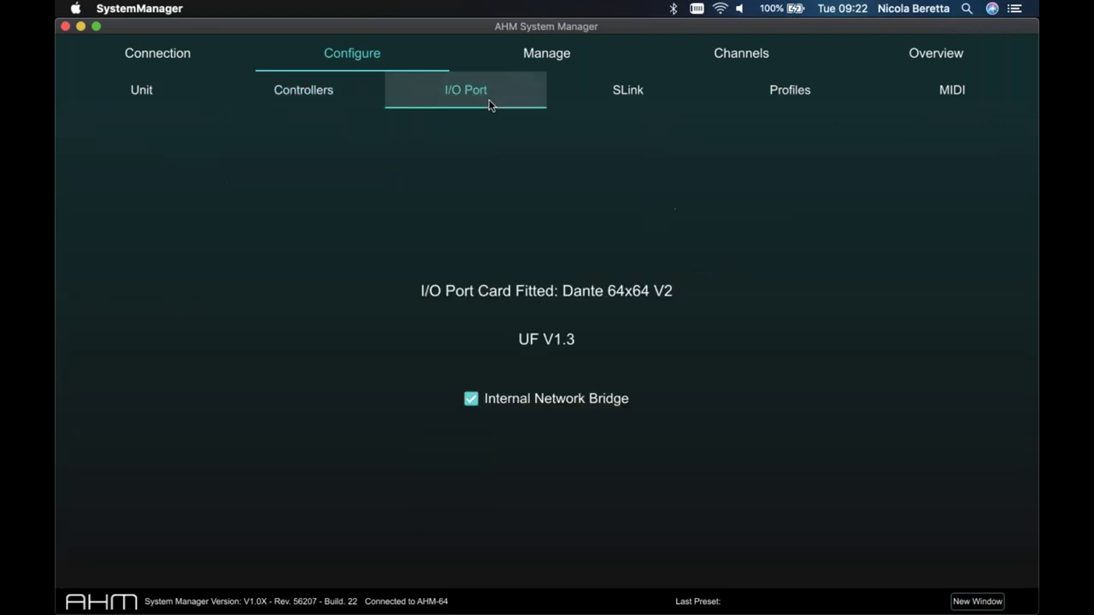
click(777, 94)
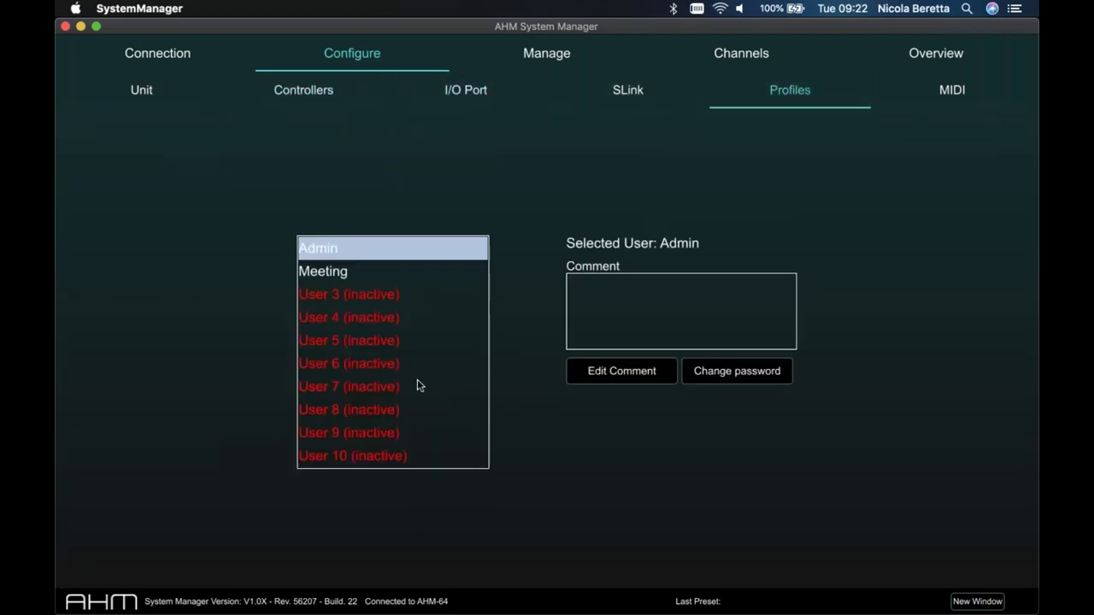
scroll(419, 386, down, 10)
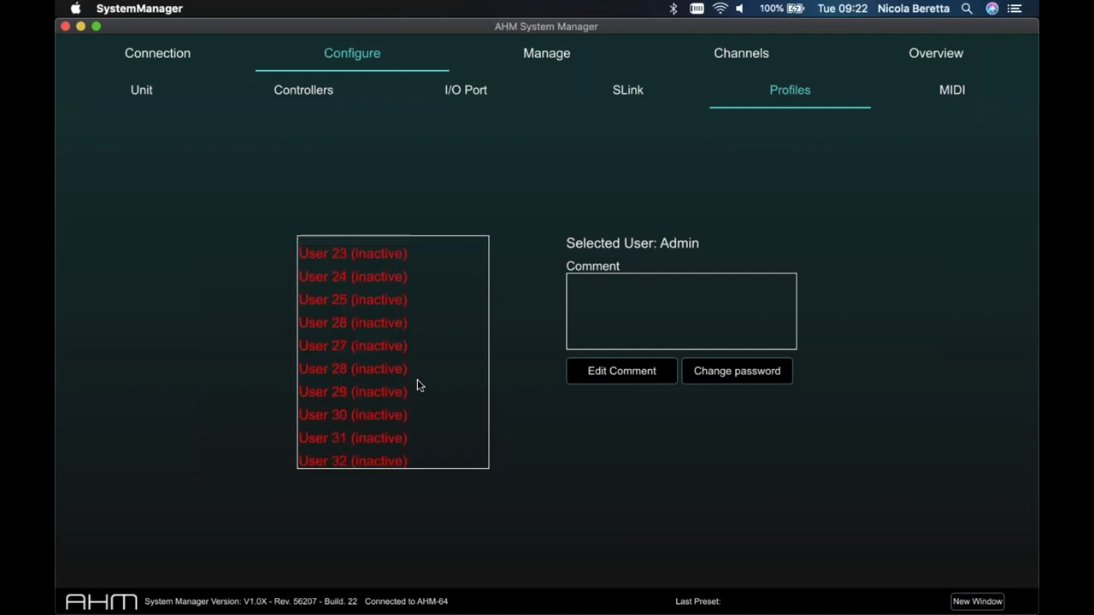
scroll(418, 387, up, 10)
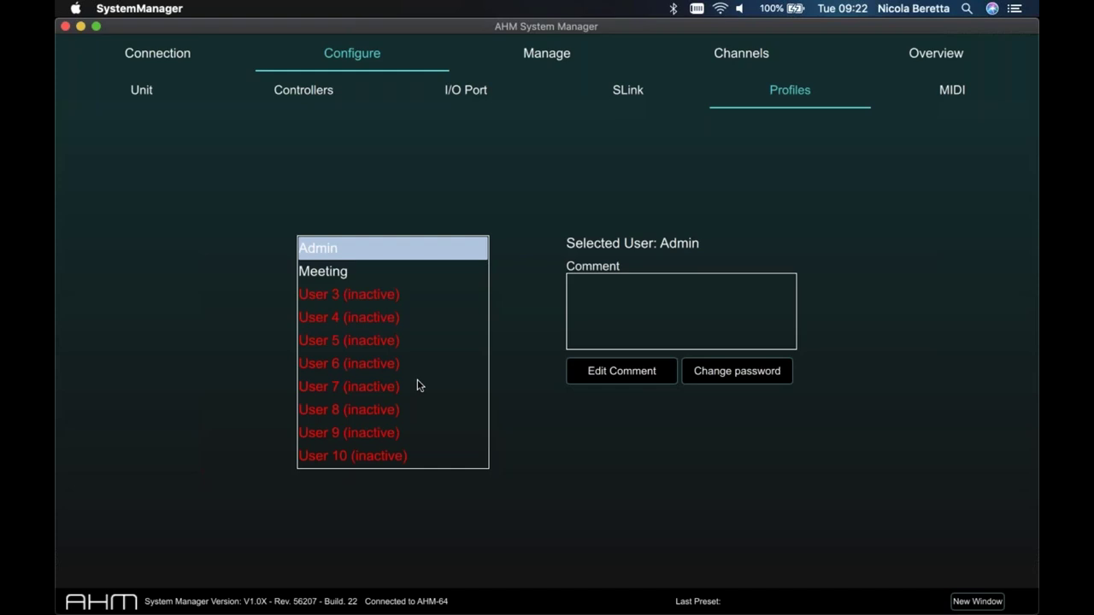
click(953, 97)
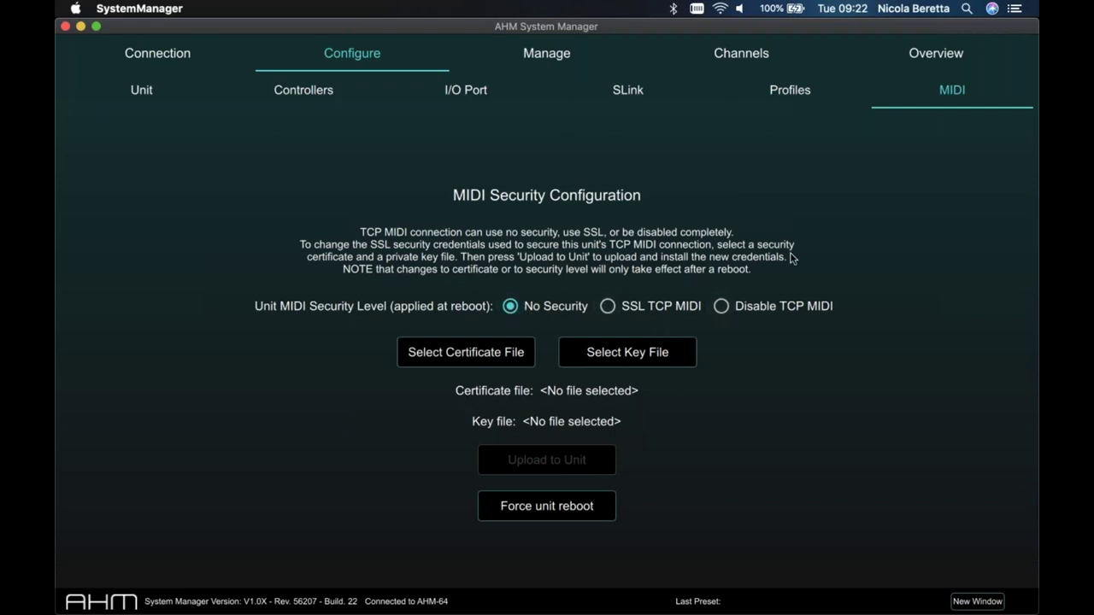
Disconnect from the AHM-64 unit and switch to Microsoft PowerPoint.
click(210, 59)
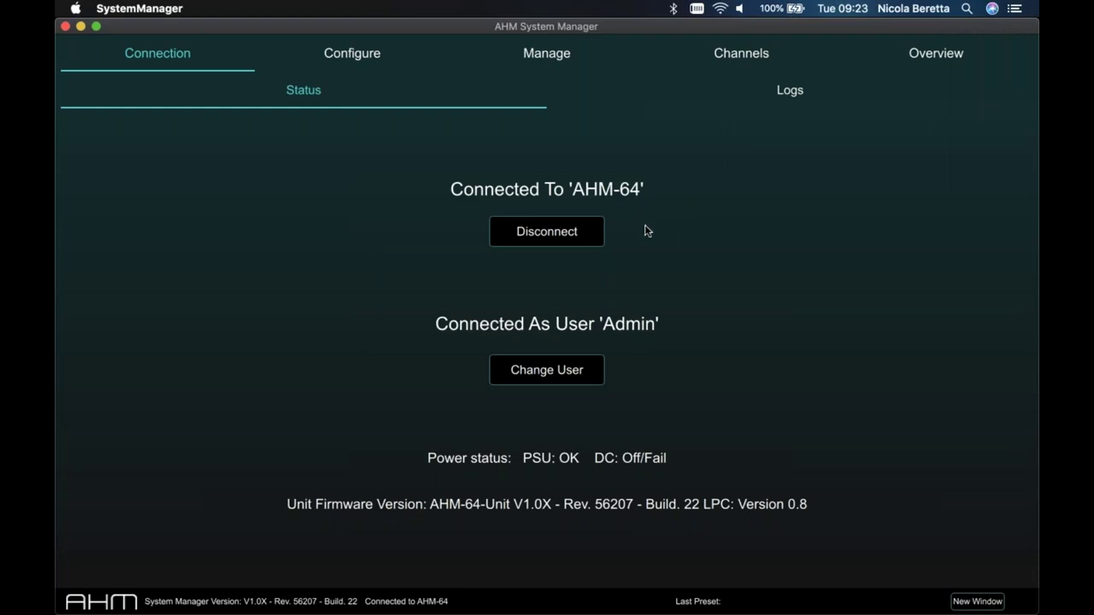
click(555, 233)
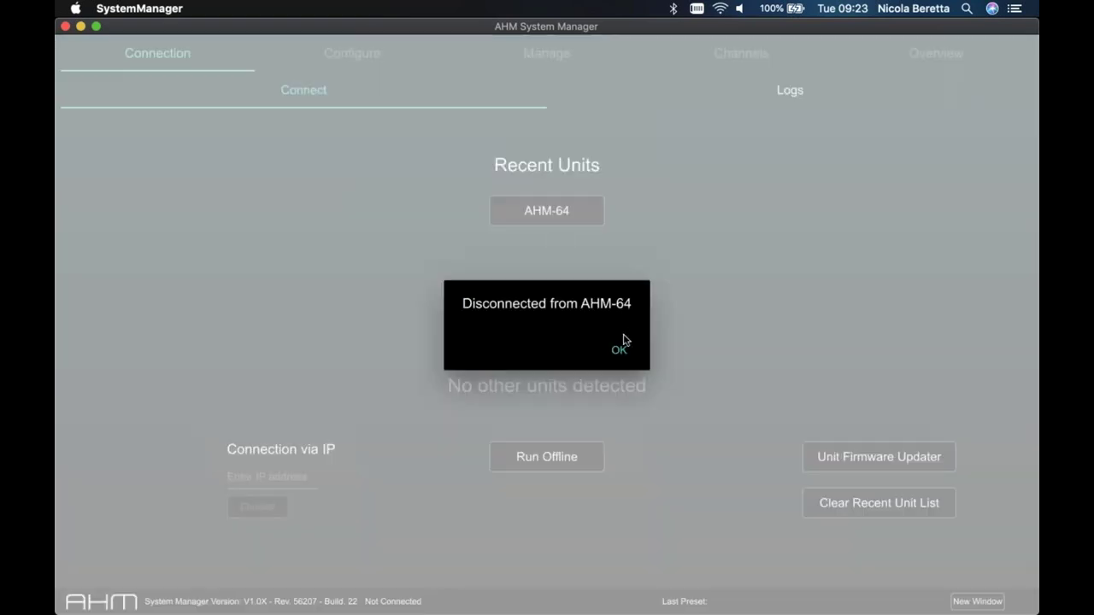
click(619, 349)
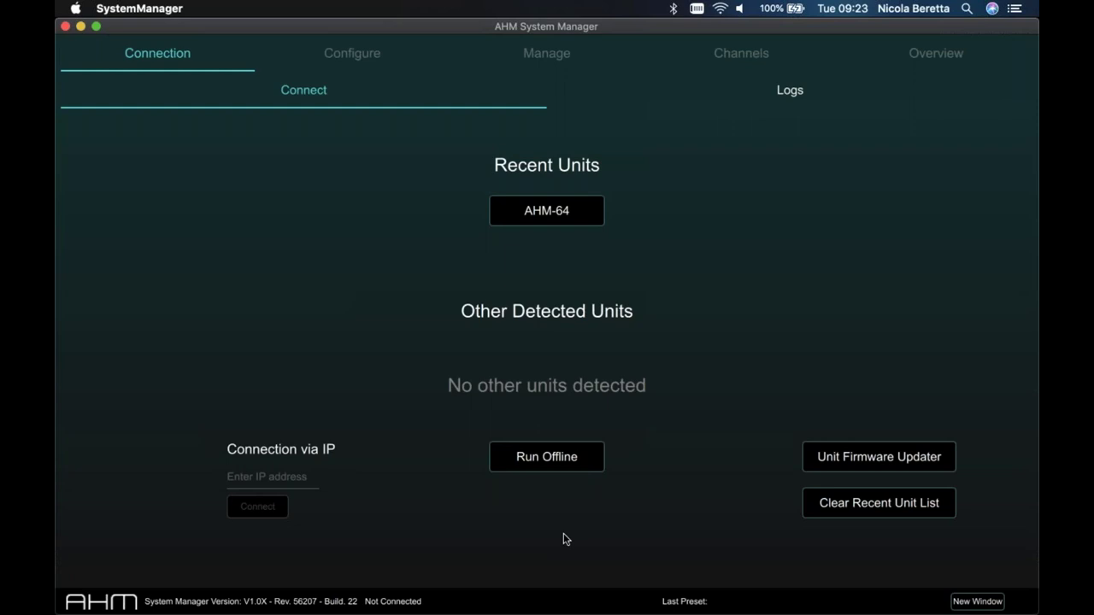
key(super+Tab)
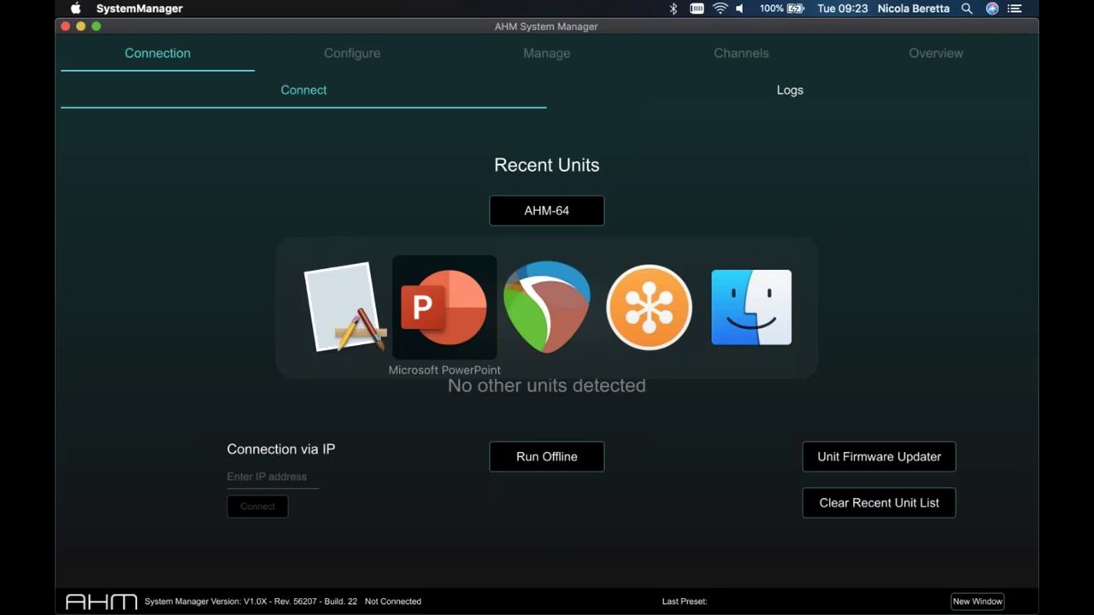